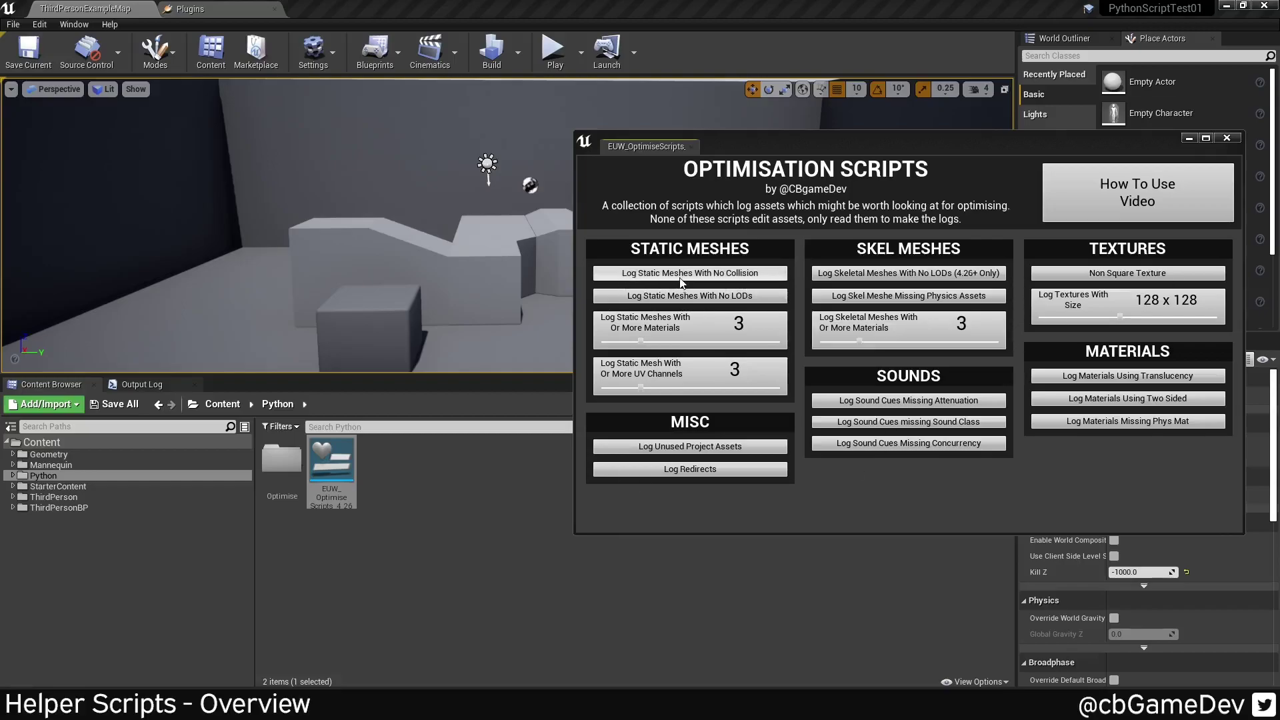
Log the static meshes with no collision and highlight the Floor_400x400 entry in the resulting log file.
click(771, 275)
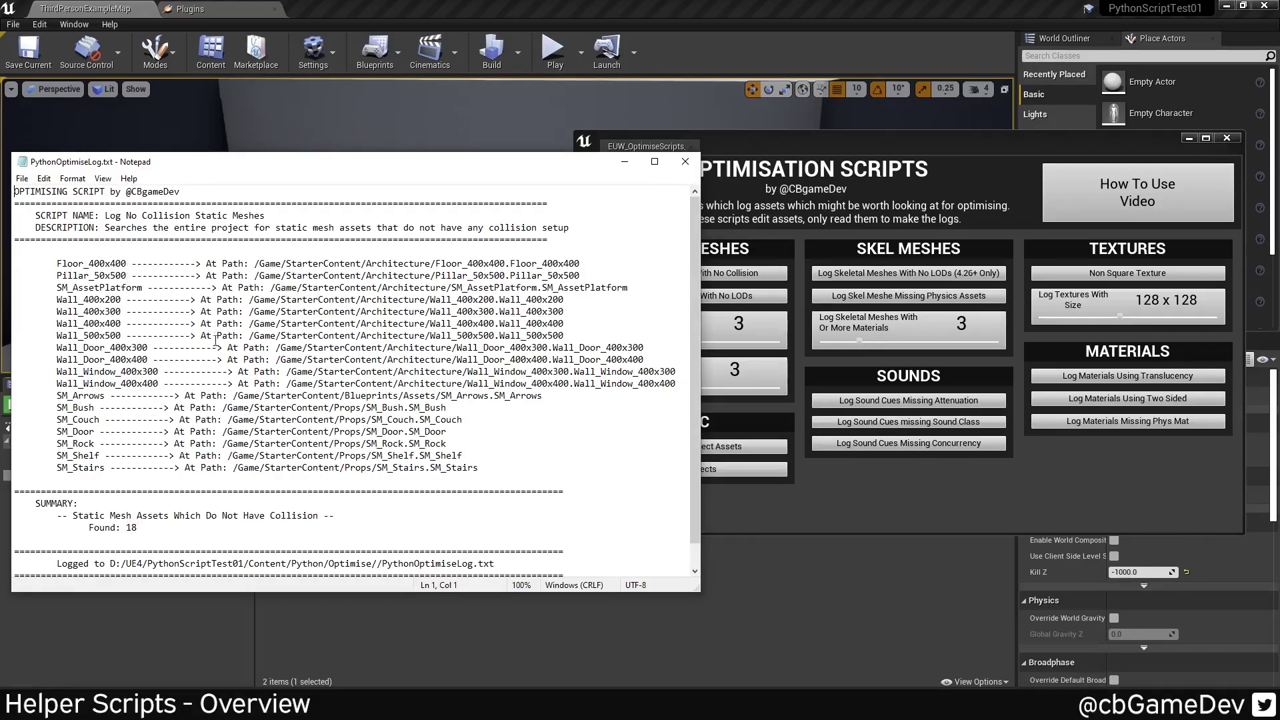
drag(57, 264, 602, 265)
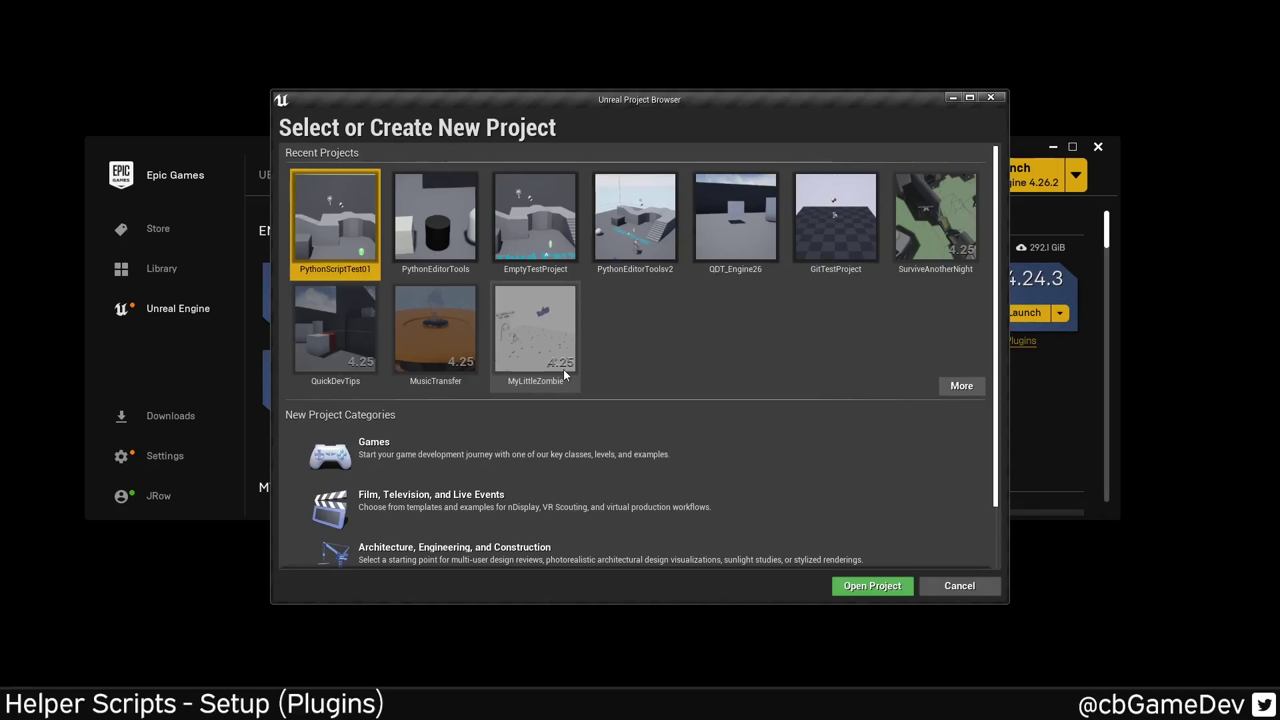
Create a Games project from the Third Person template, named TestScripts, in D:\UE4.
click(507, 453)
click(779, 586)
click(557, 187)
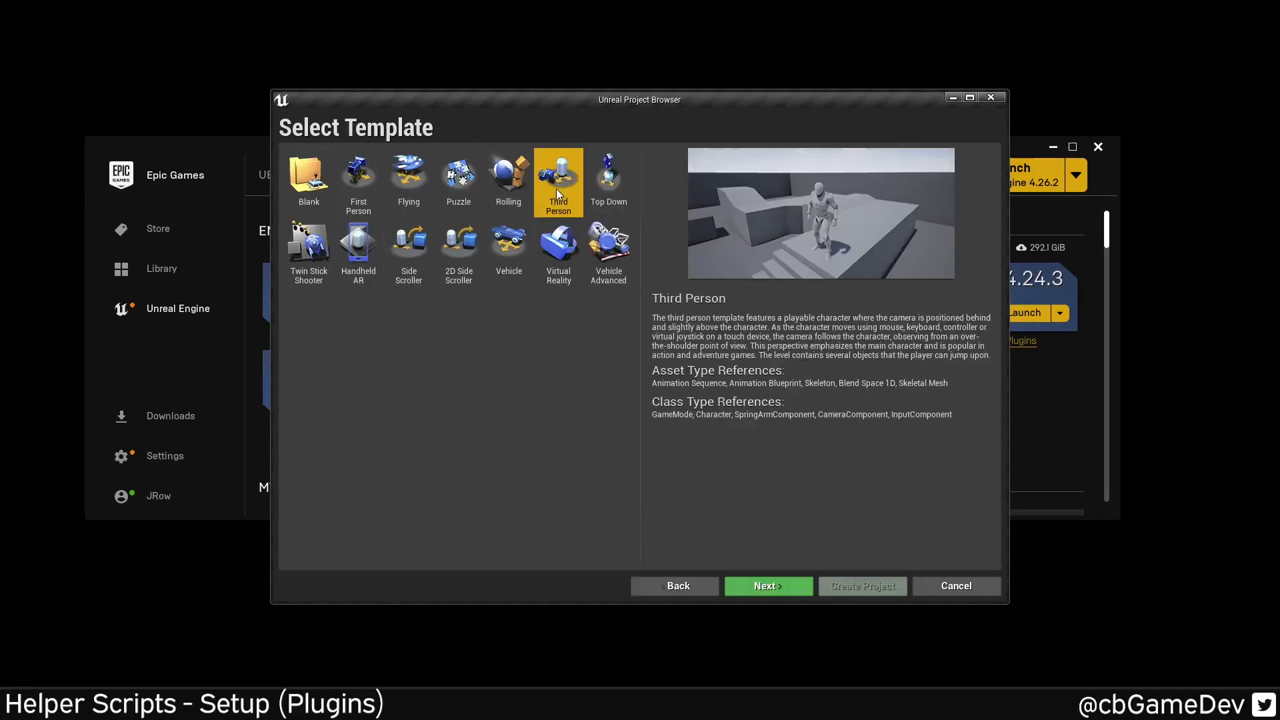
click(734, 586)
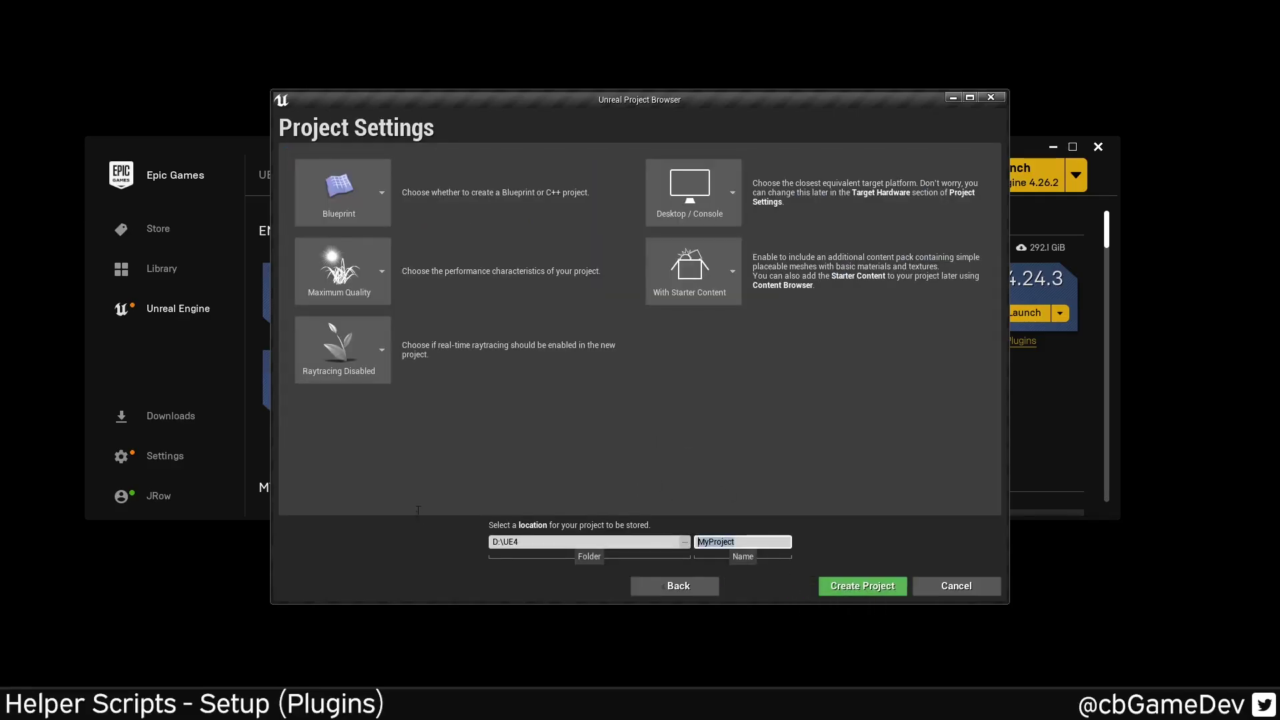
text(TestScripts)
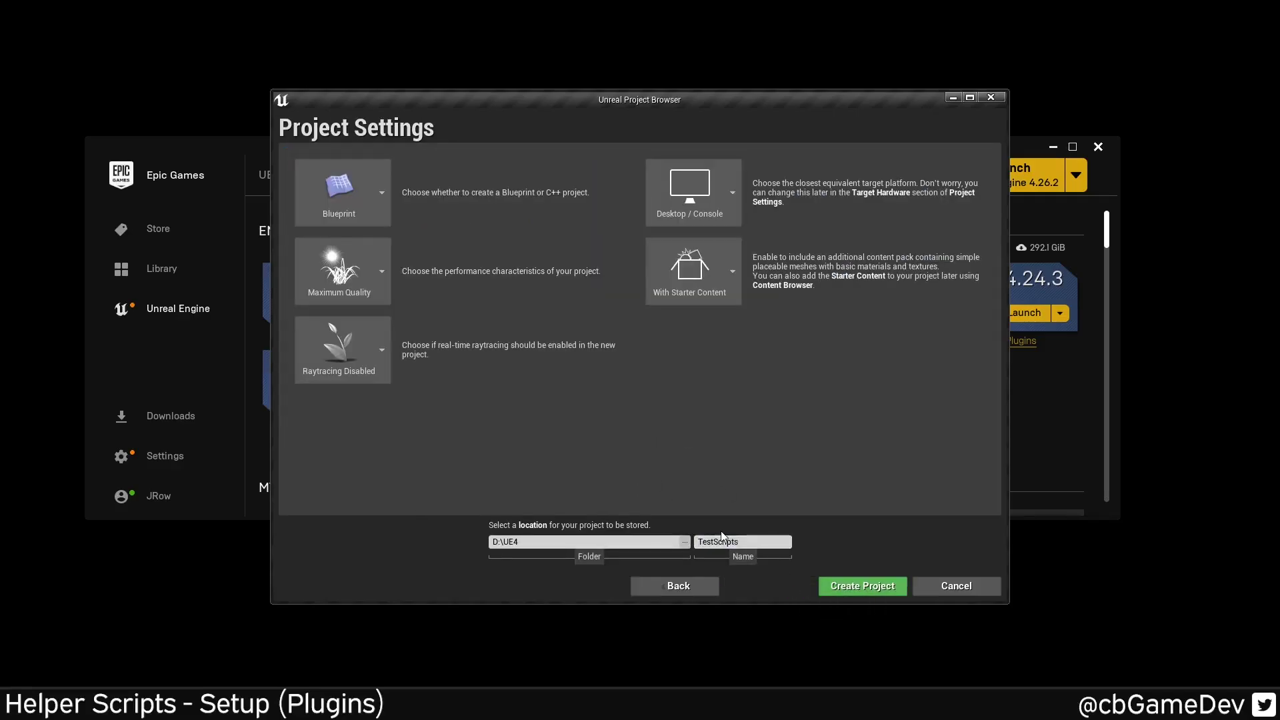
click(845, 587)
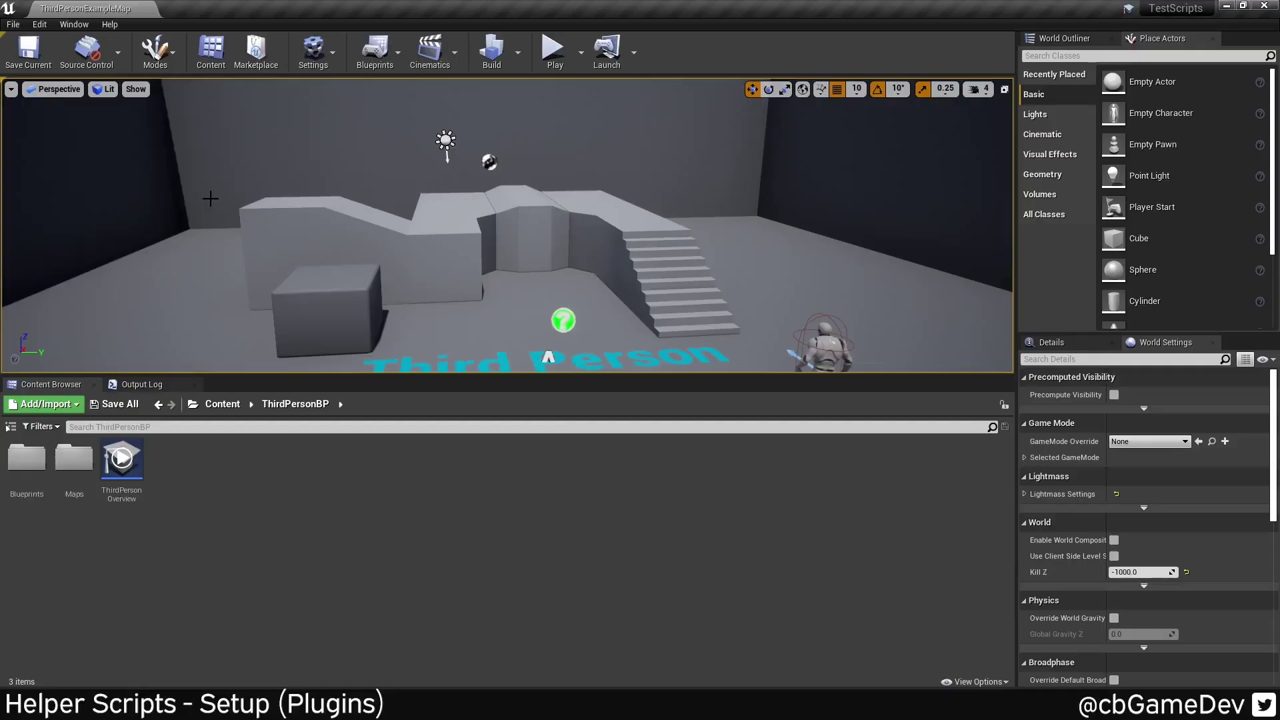
Enable the Python Editor Script Plugin and Editor Scripting Utilities plugins in the Scripting category, accepting the beta warnings.
click(40, 25)
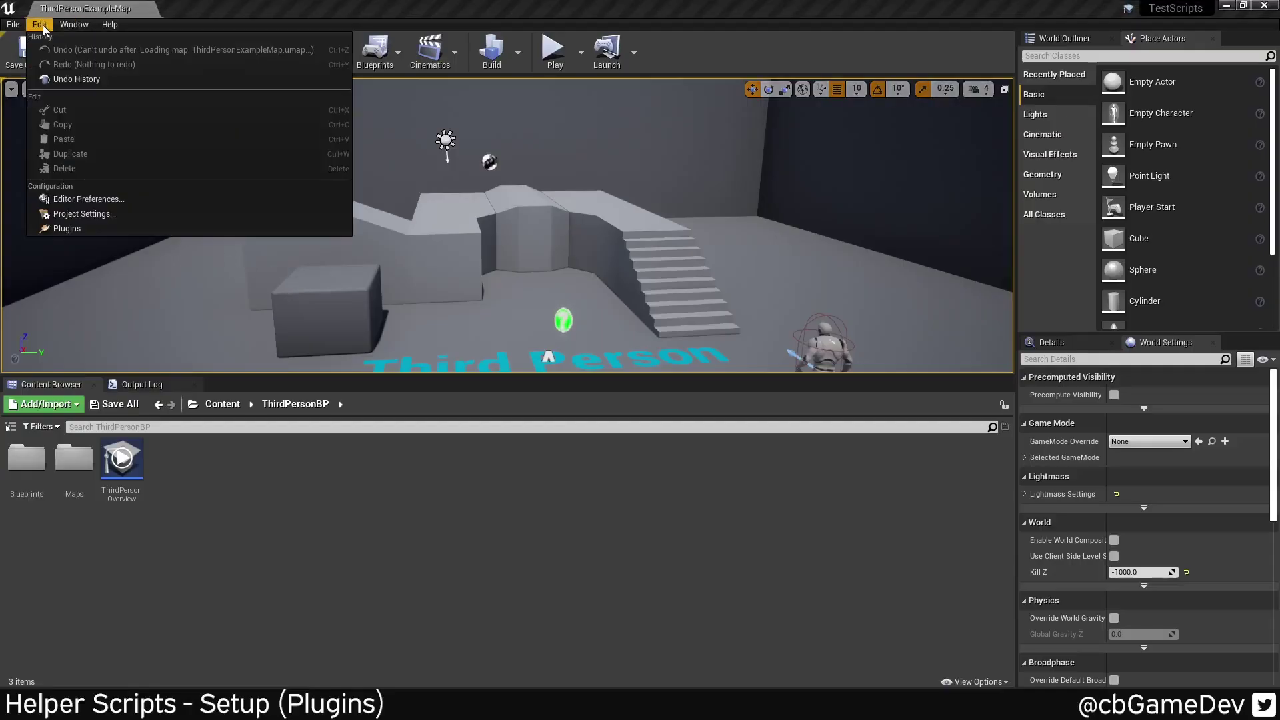
click(68, 231)
scroll(109, 278, down, 5)
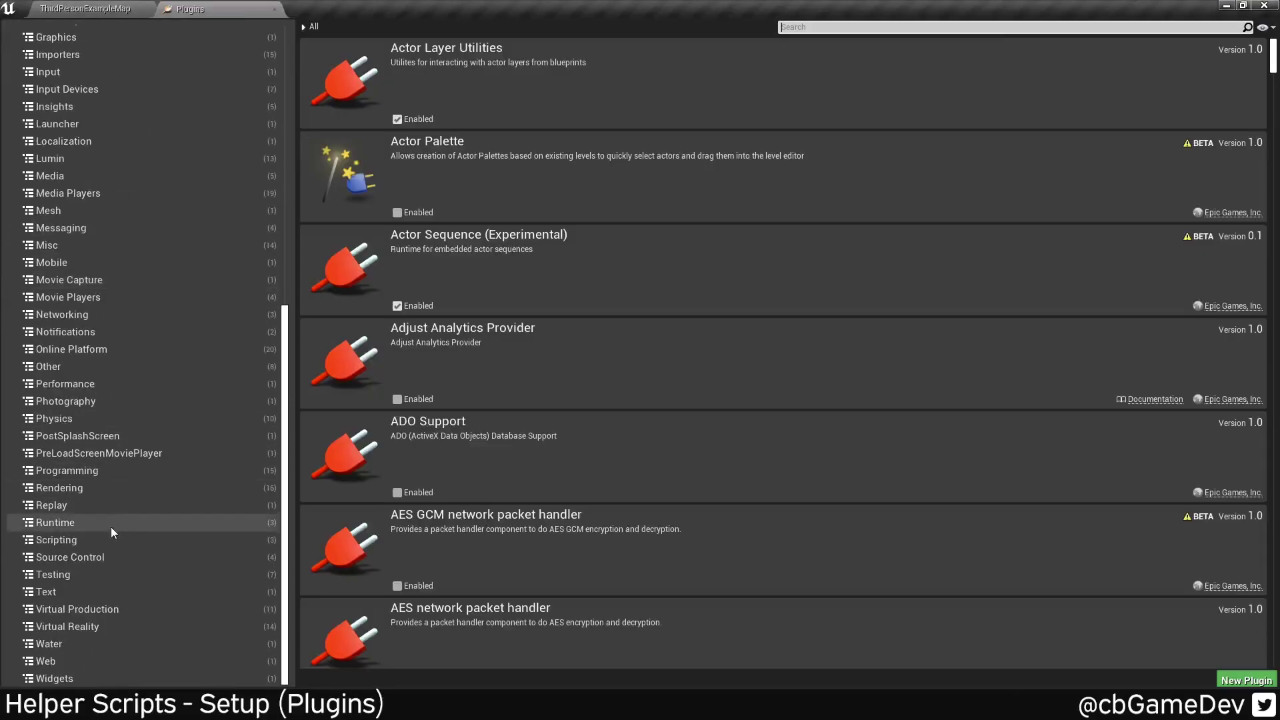
click(57, 540)
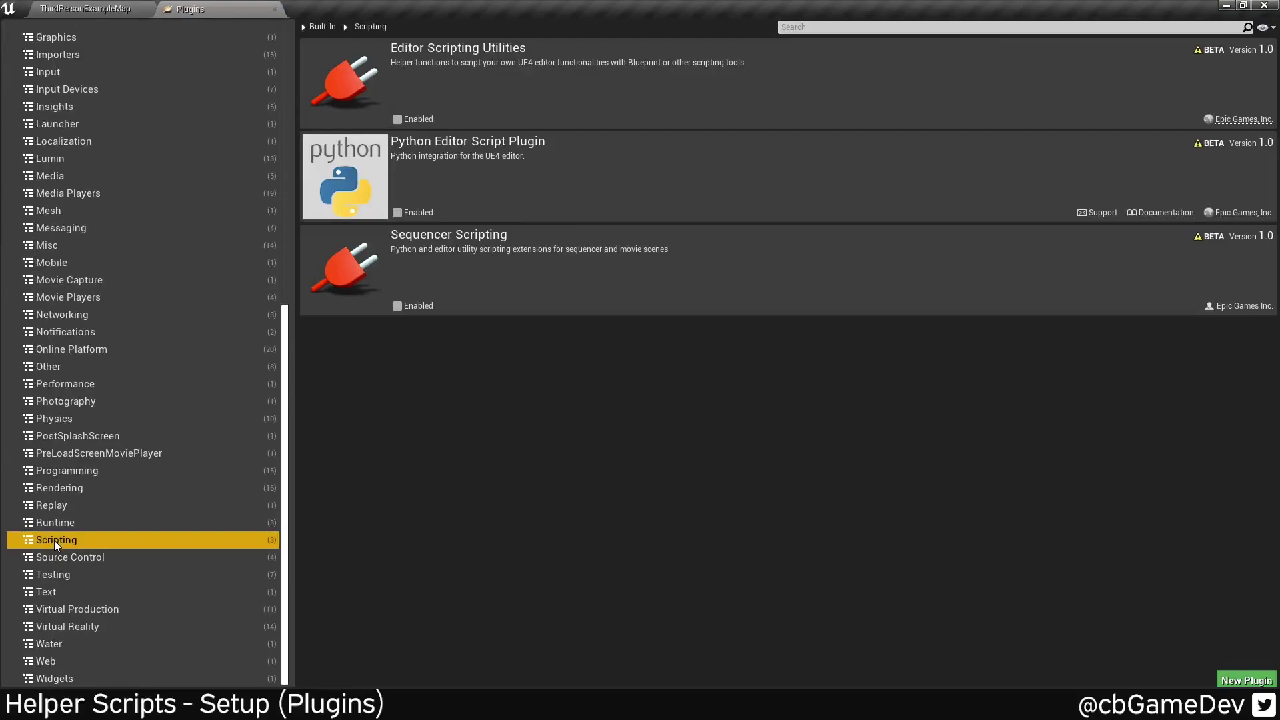
click(397, 213)
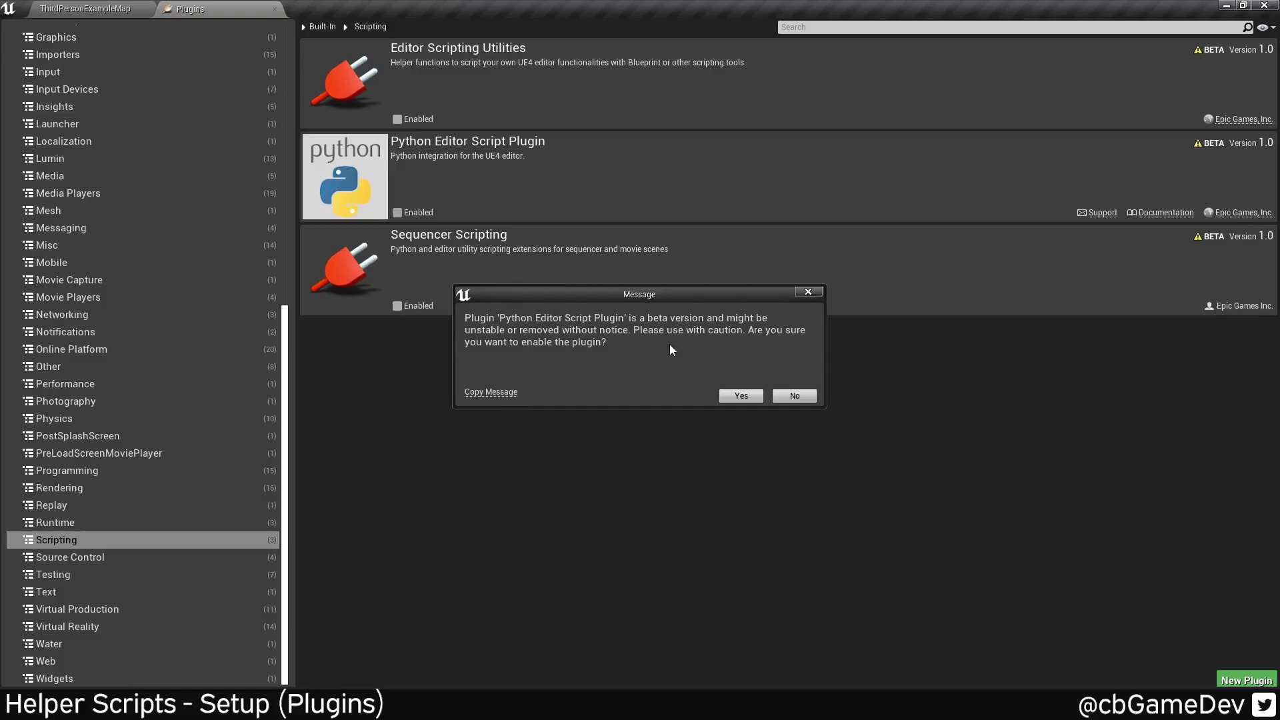
click(739, 397)
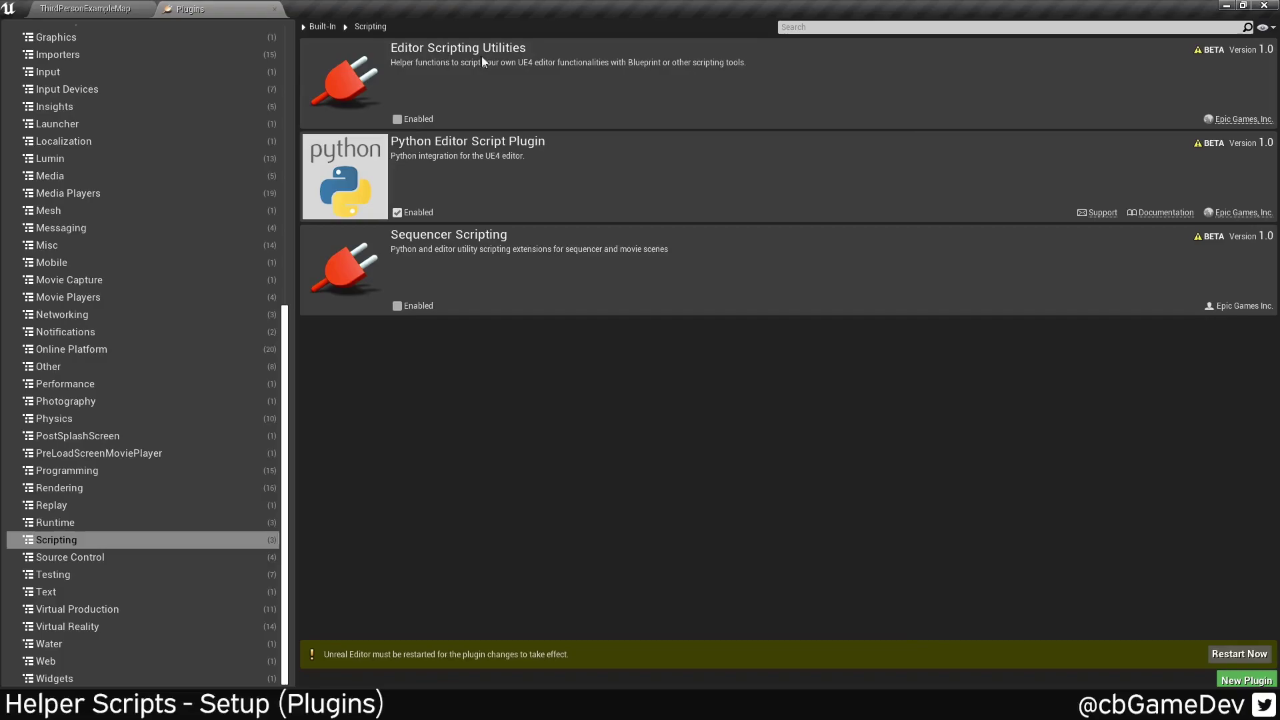
click(399, 119)
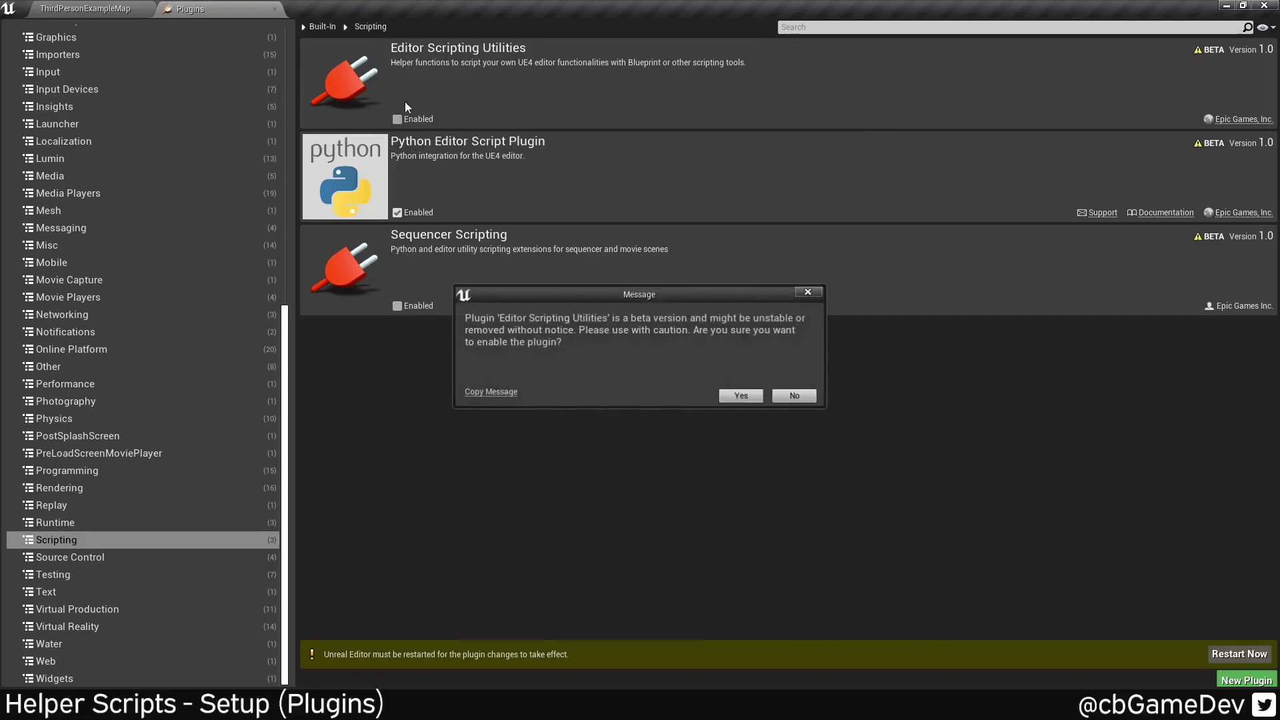
click(736, 397)
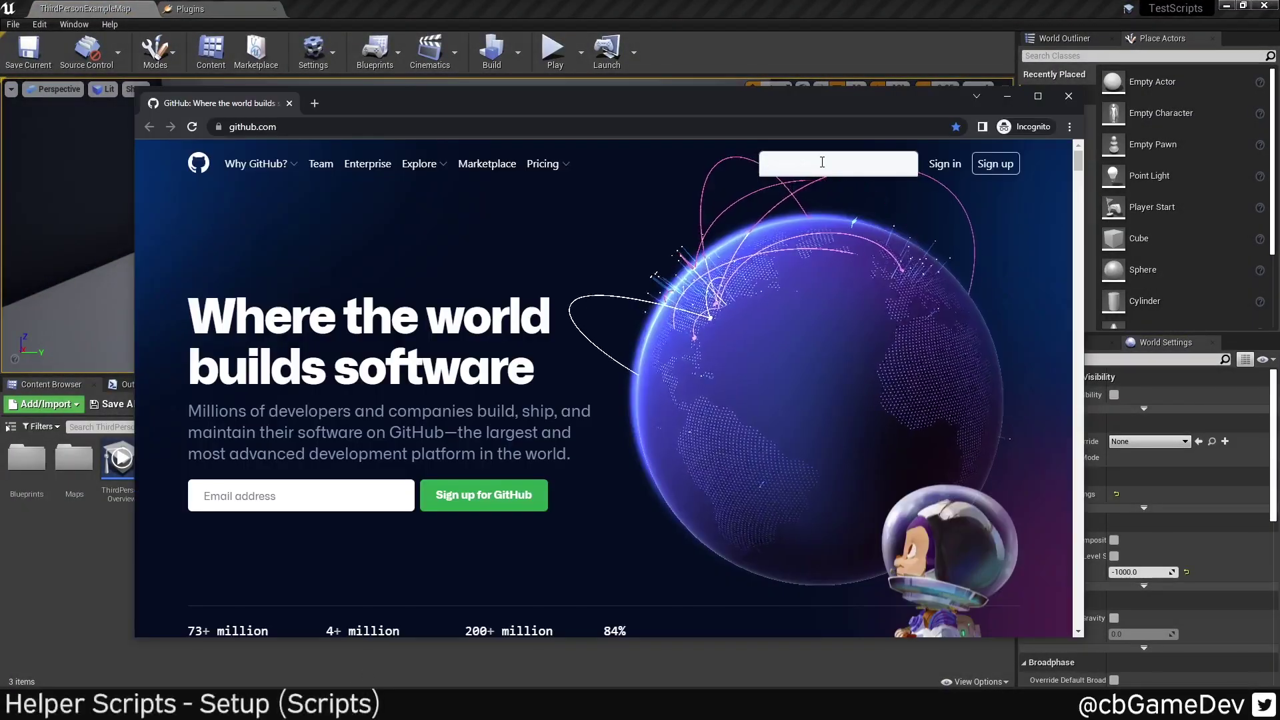
In the browser, search GitHub for cbgamedev and open the UnrealEngine-LogOptimisationsHelperScripts repository.
text(cb)
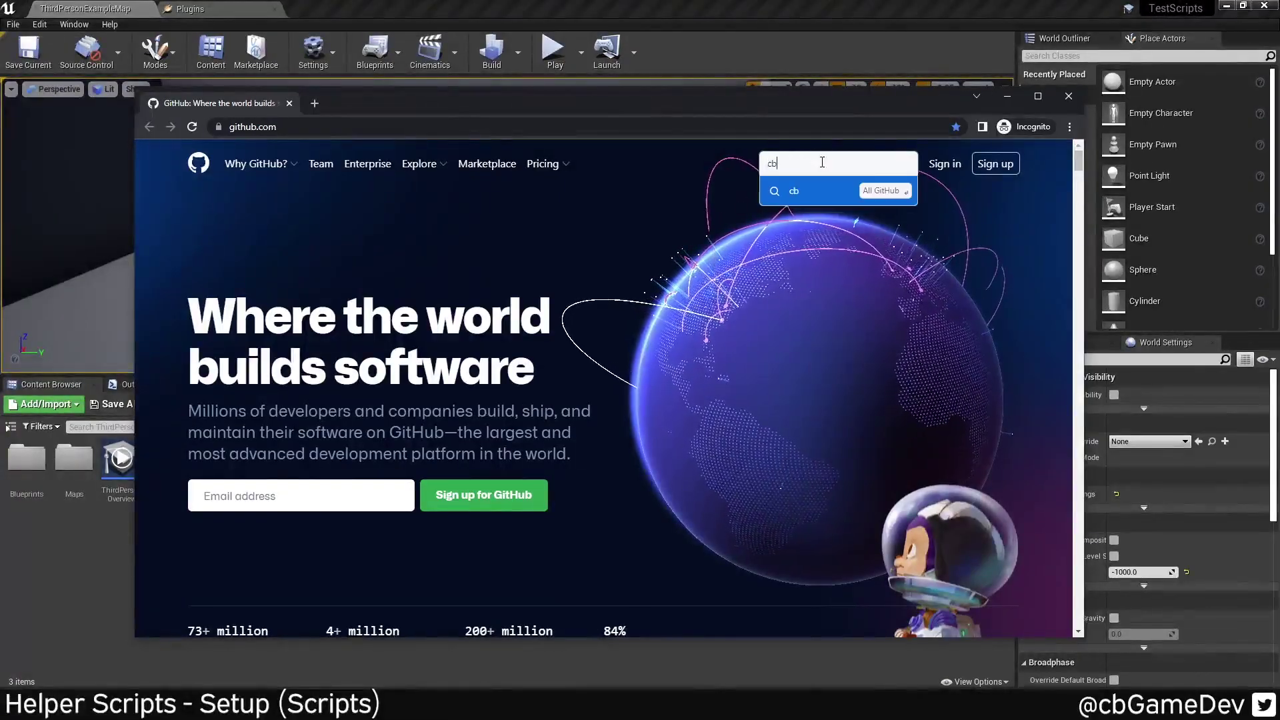
text(gamedev)
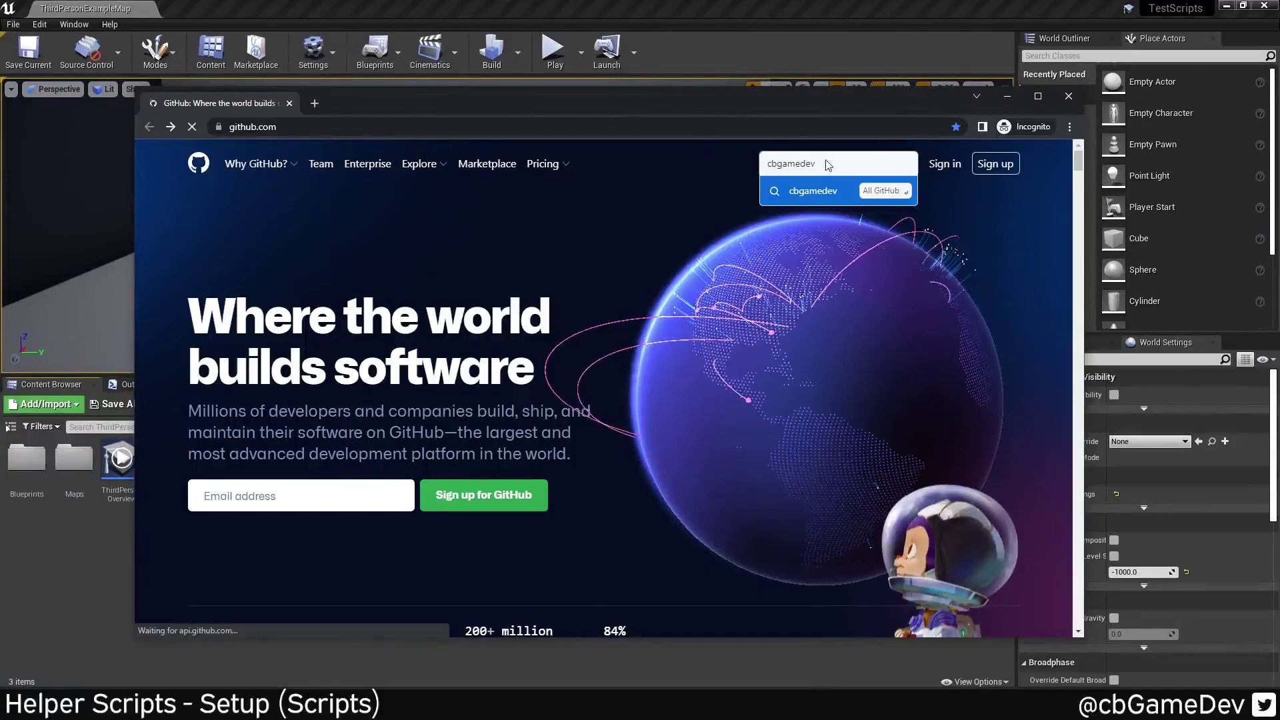
key(Return)
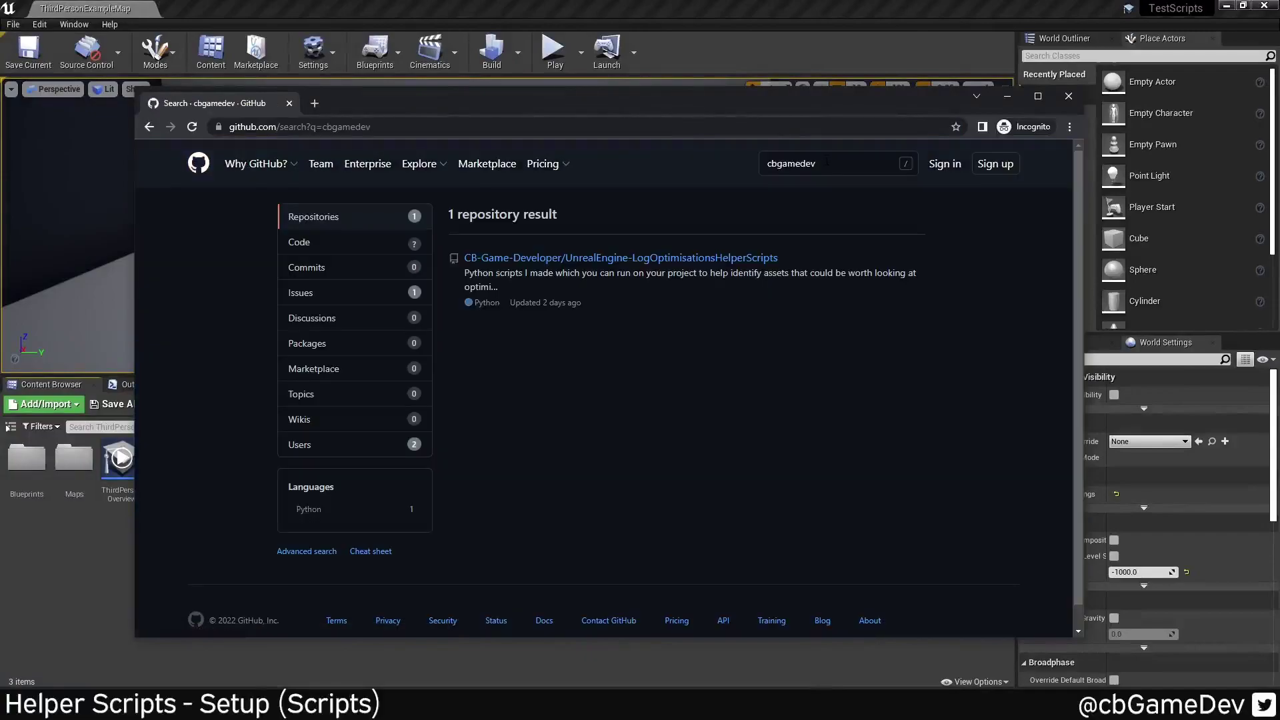
click(761, 258)
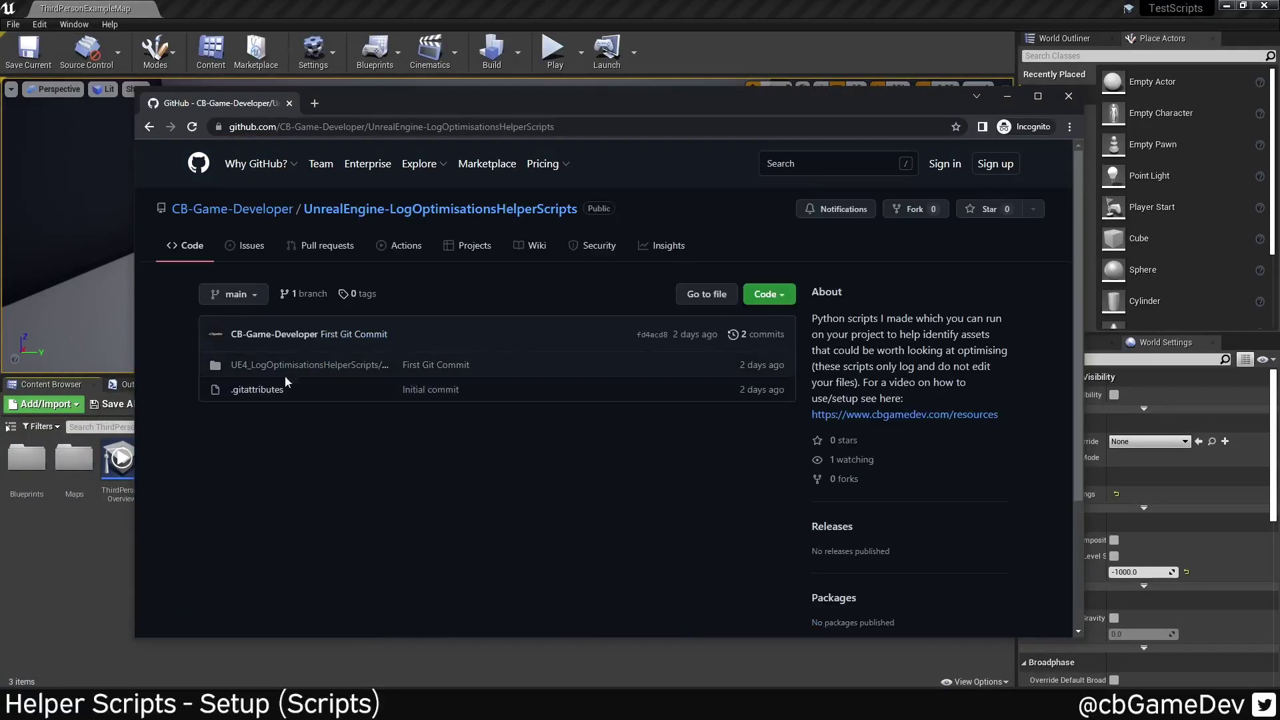
Download the repository as a ZIP archive and open the downloaded file.
click(781, 304)
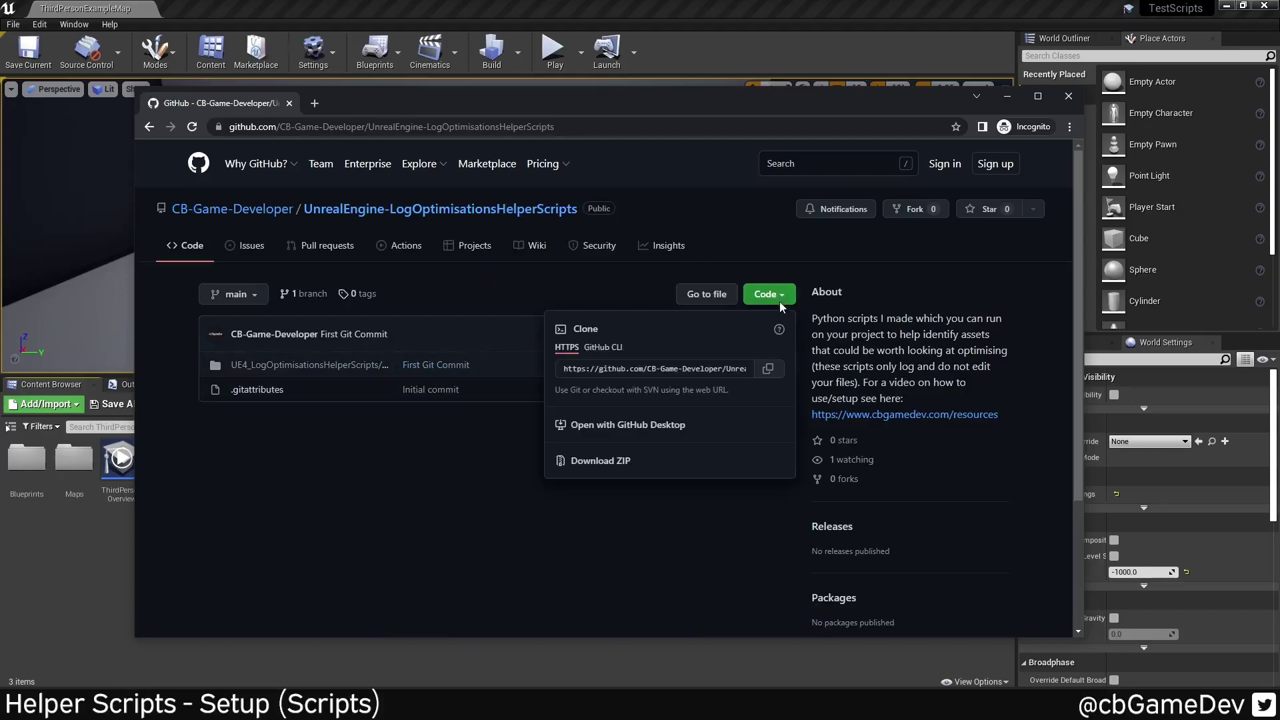
click(614, 459)
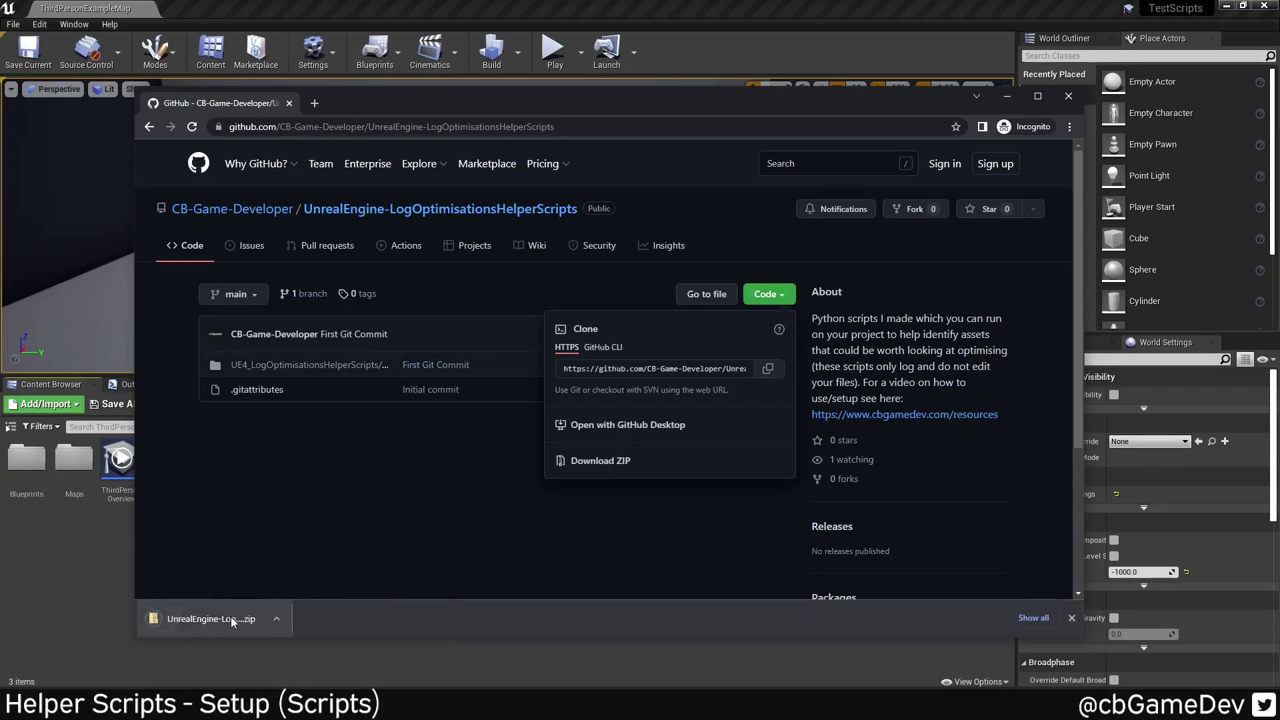
right_click(233, 622)
click(280, 547)
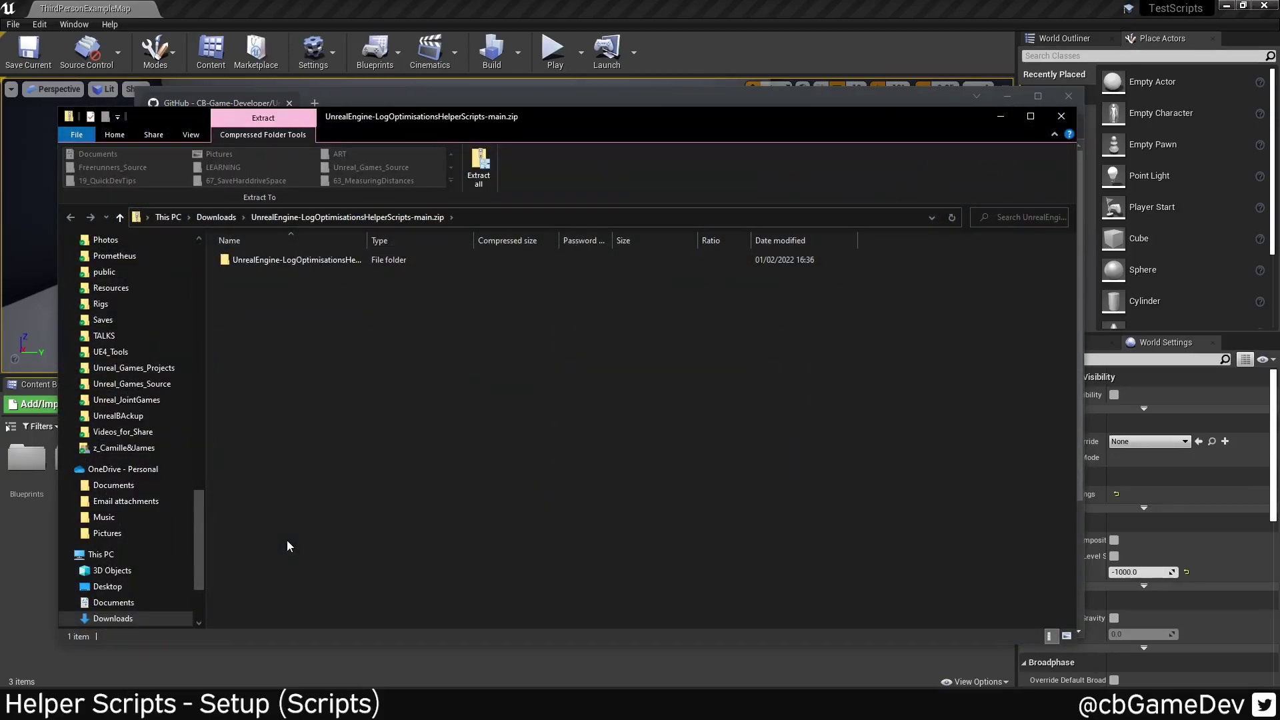
Copy the Python folder from UE4_LogOptimisationsHelperScripts inside the archive's main folder.
double_click(297, 259)
click(299, 261)
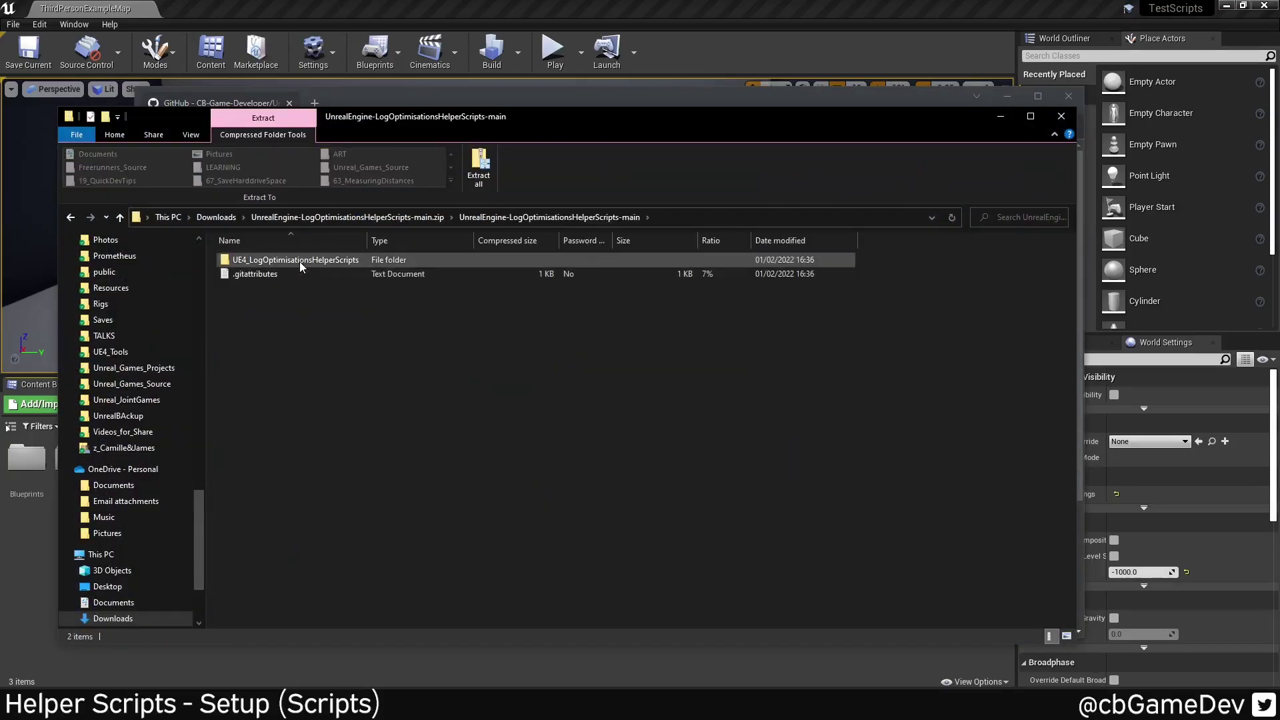
double_click(298, 262)
click(267, 256)
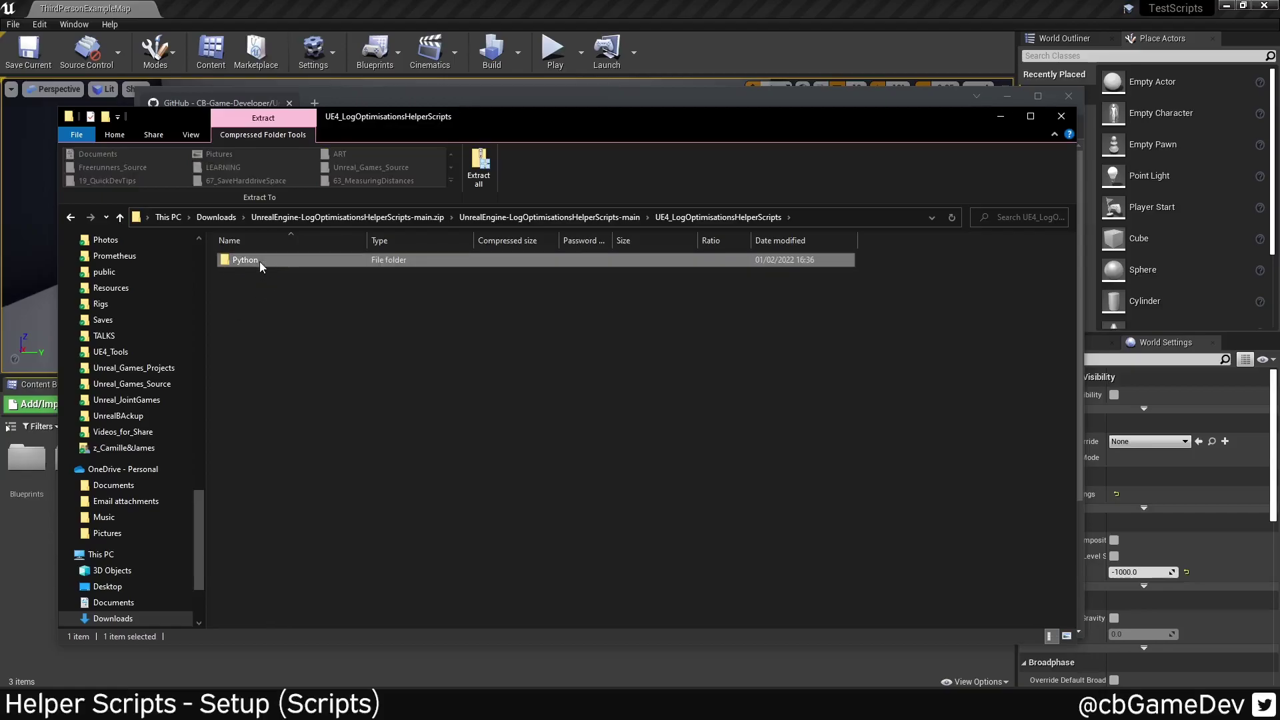
right_click(259, 261)
click(308, 321)
Locate the ThirdPersonOverview asset on disk from Unreal Editor and paste the Python folder into the TestScripts project's Content folder.
click(333, 84)
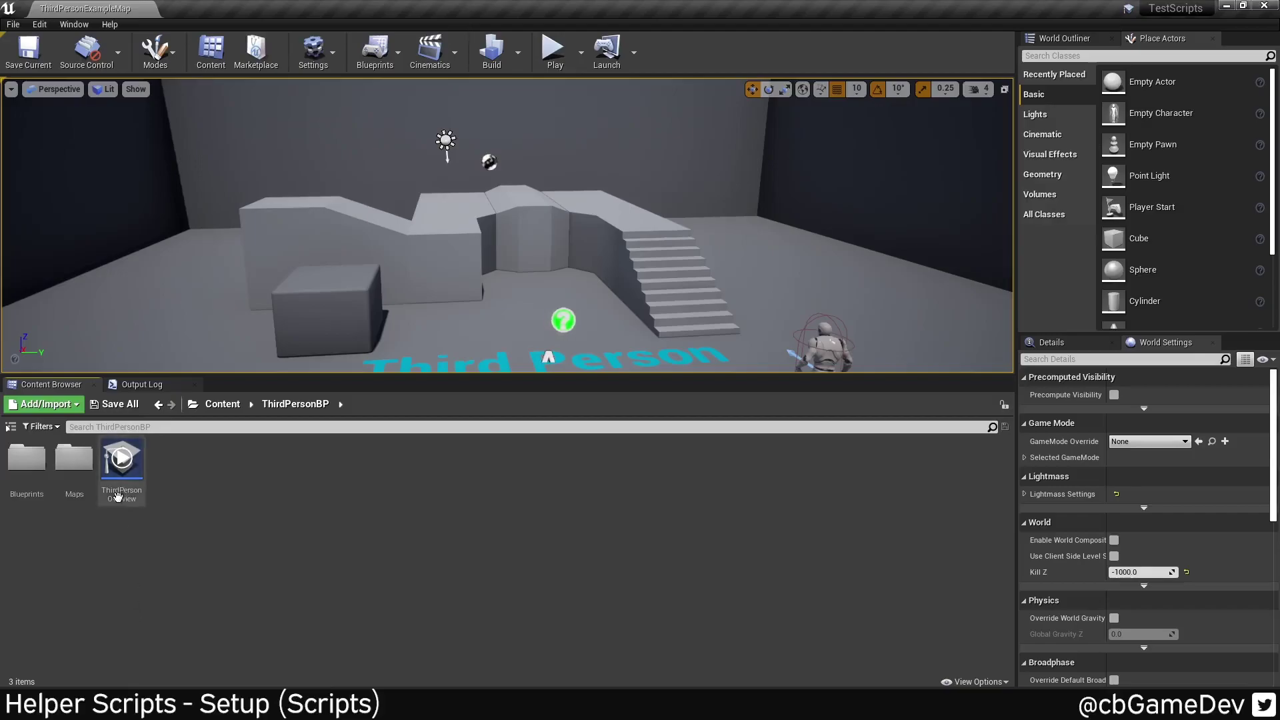
right_click(120, 460)
click(180, 346)
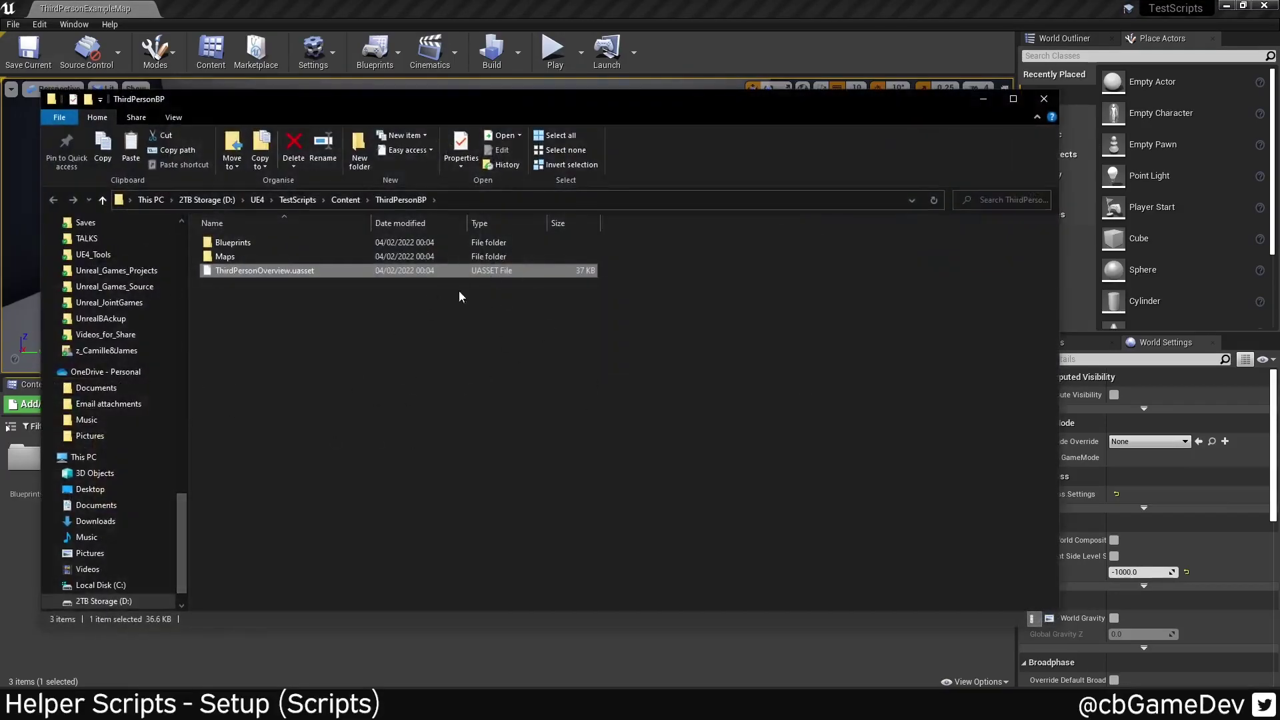
click(346, 200)
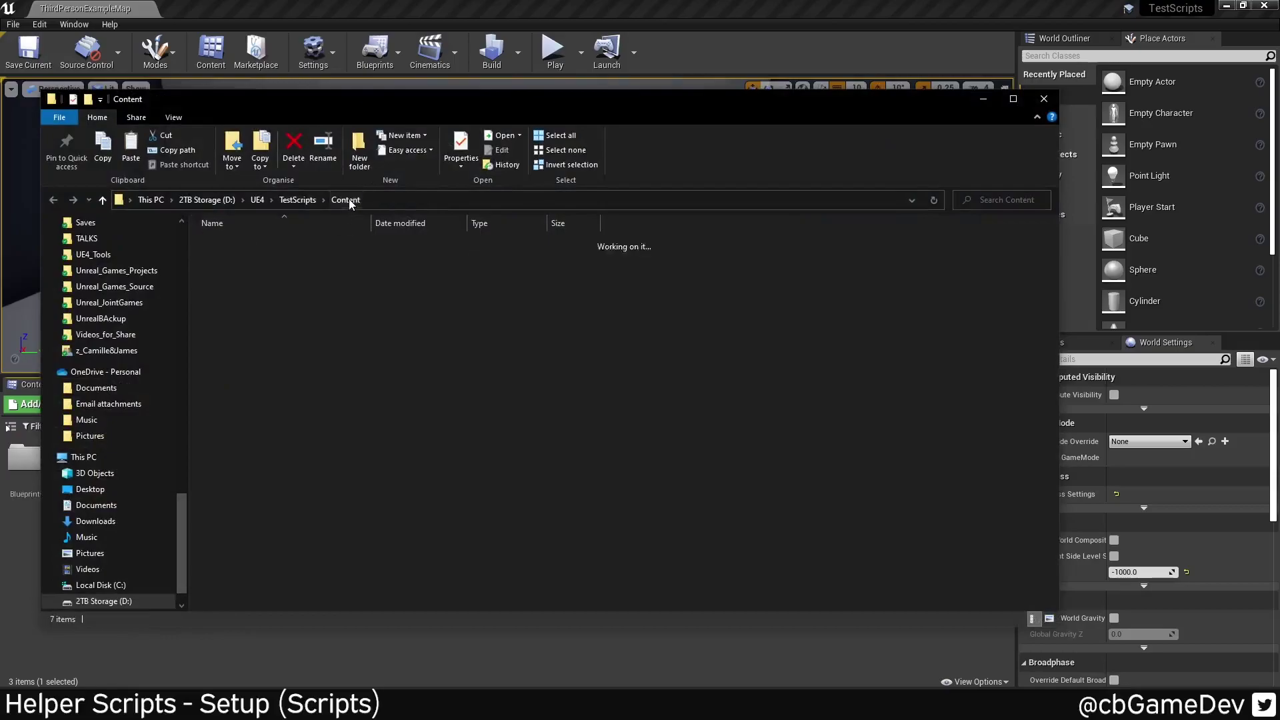
right_click(294, 401)
click(354, 493)
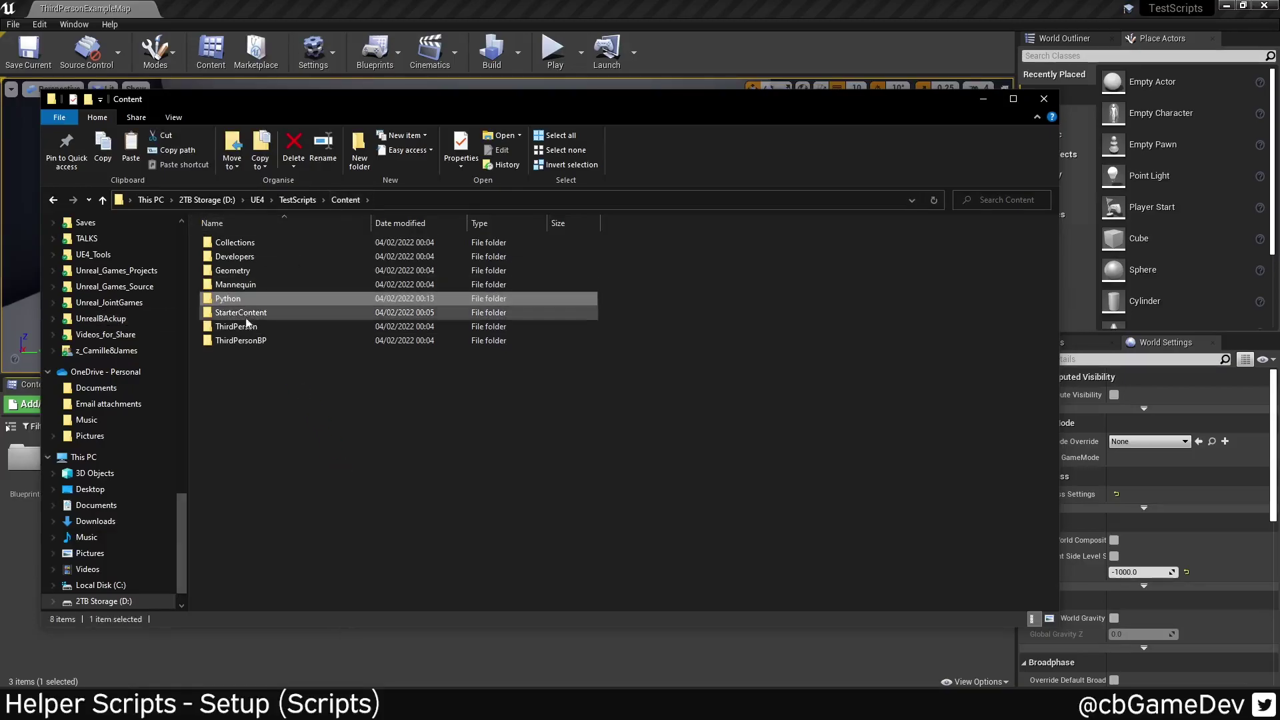
click(981, 100)
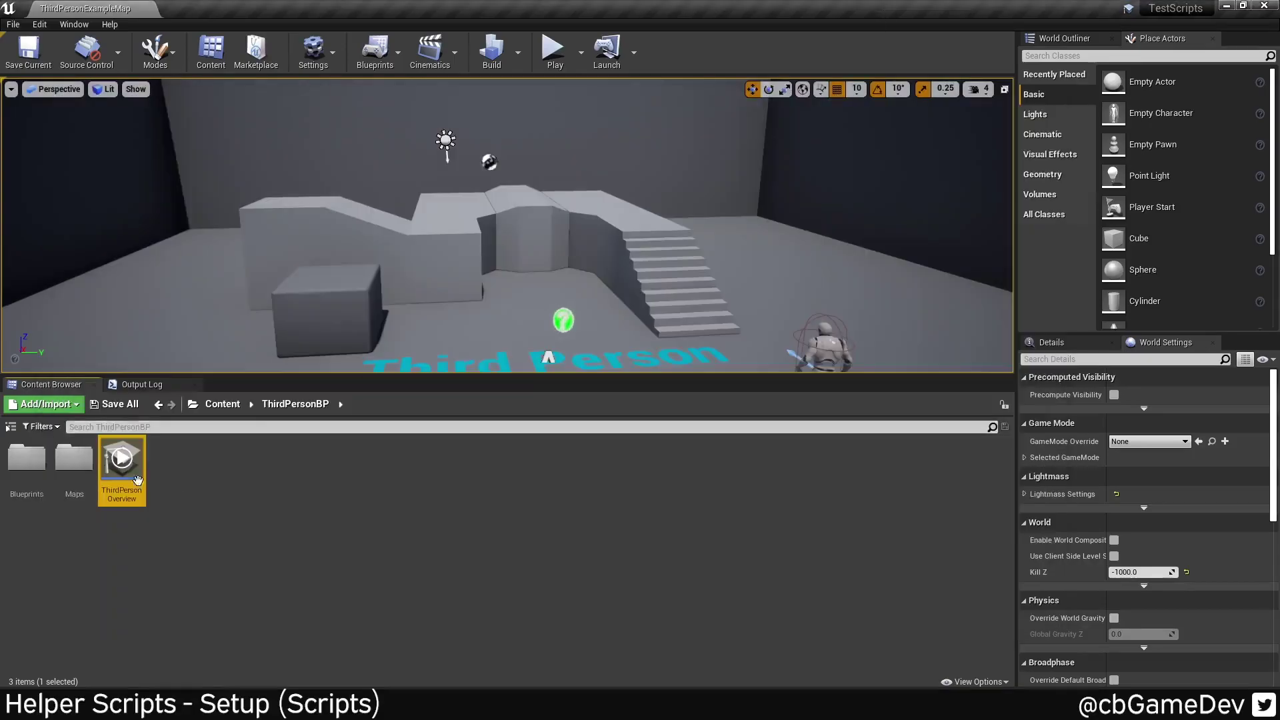
Show the content folder tree, check the Optimise subfolder inside Python, and return to the Python folder.
click(11, 427)
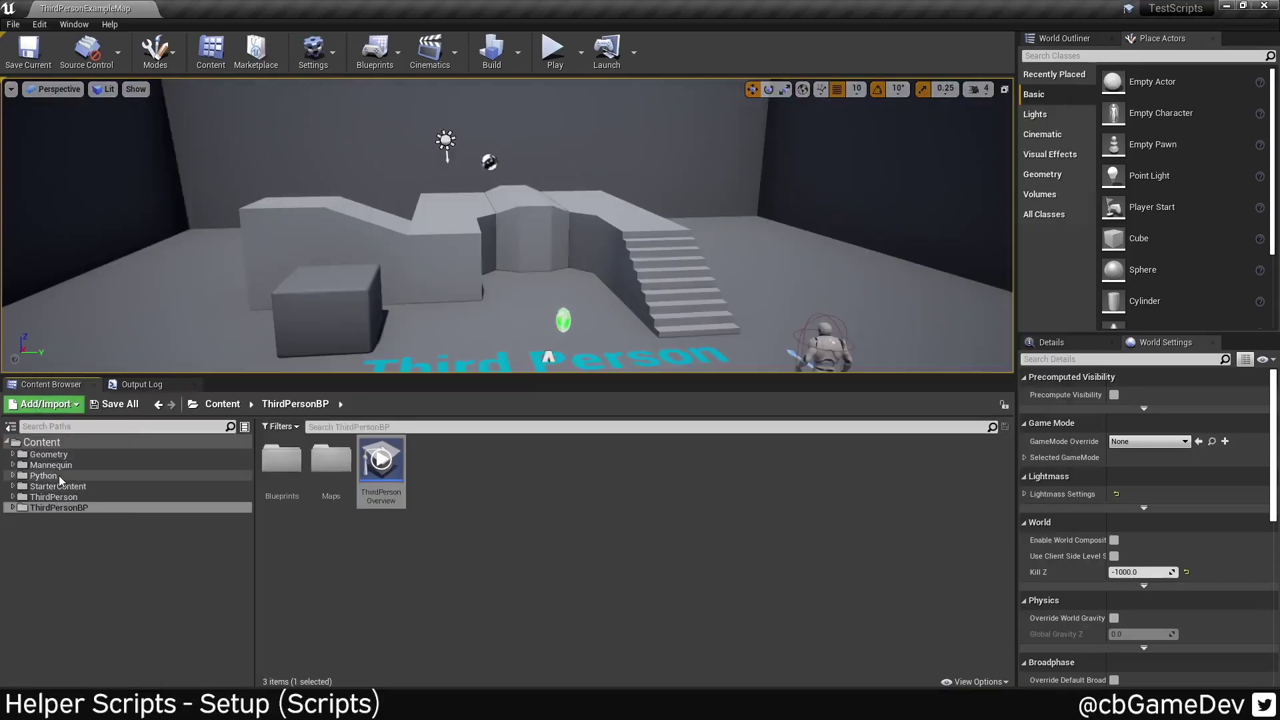
click(59, 475)
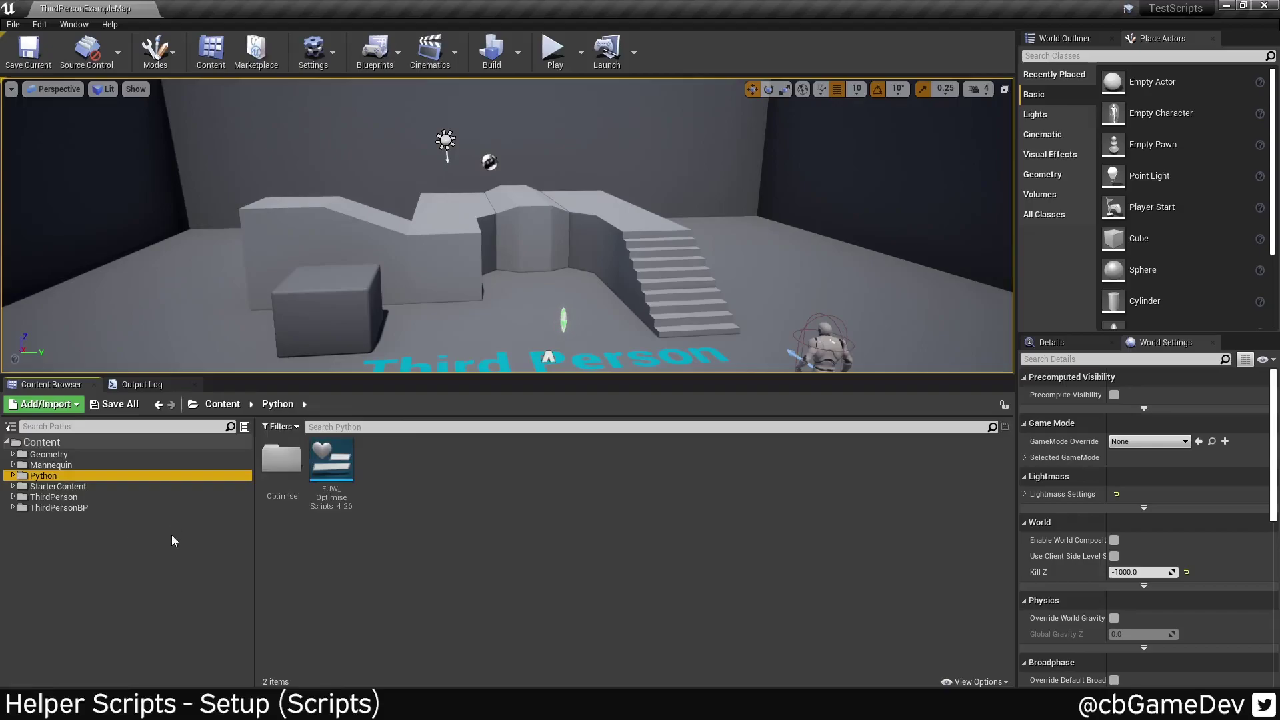
double_click(44, 476)
click(53, 486)
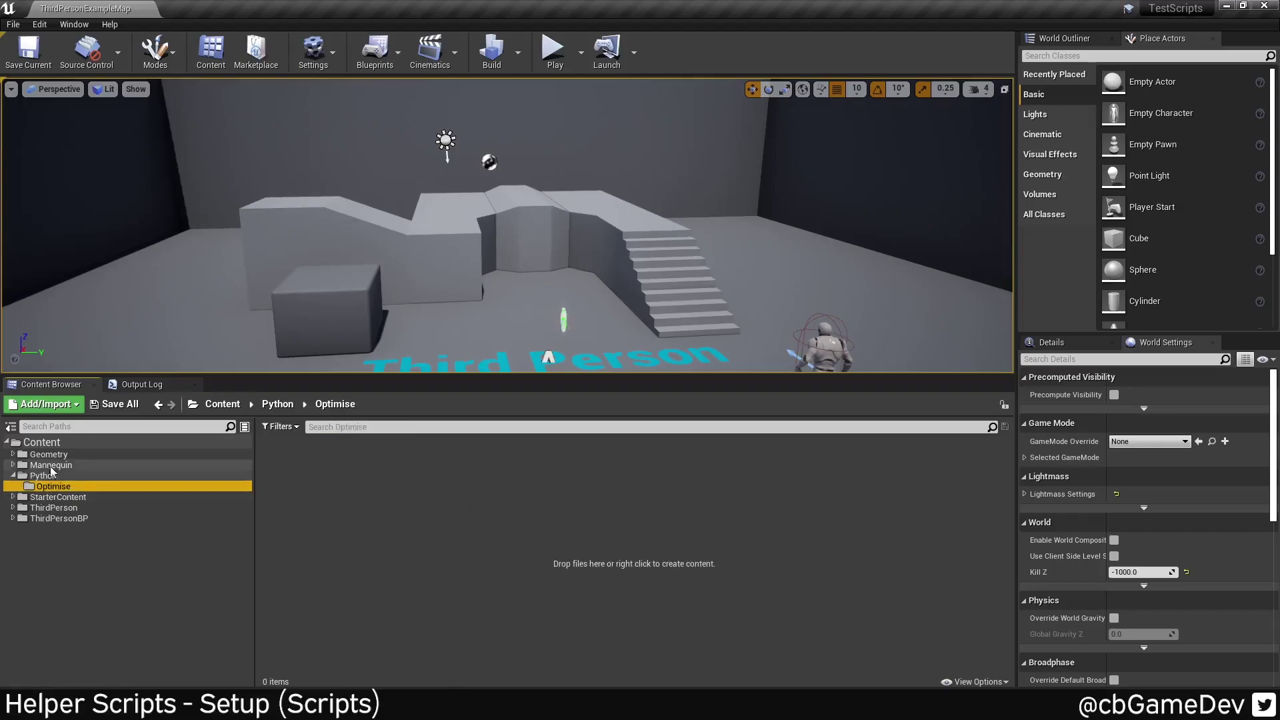
click(70, 475)
Run the EUW_OptimiseScripts_4_26 editor utility widget and use it to log static meshes with no collision.
click(333, 497)
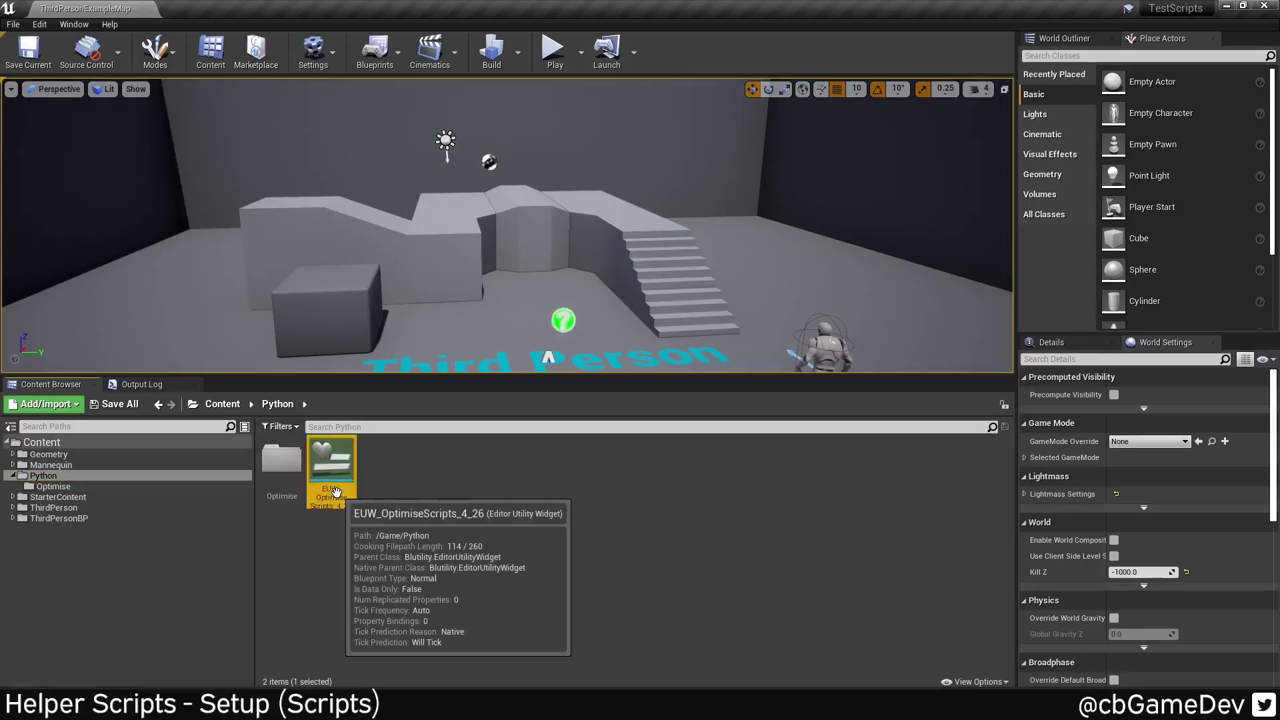
right_click(336, 498)
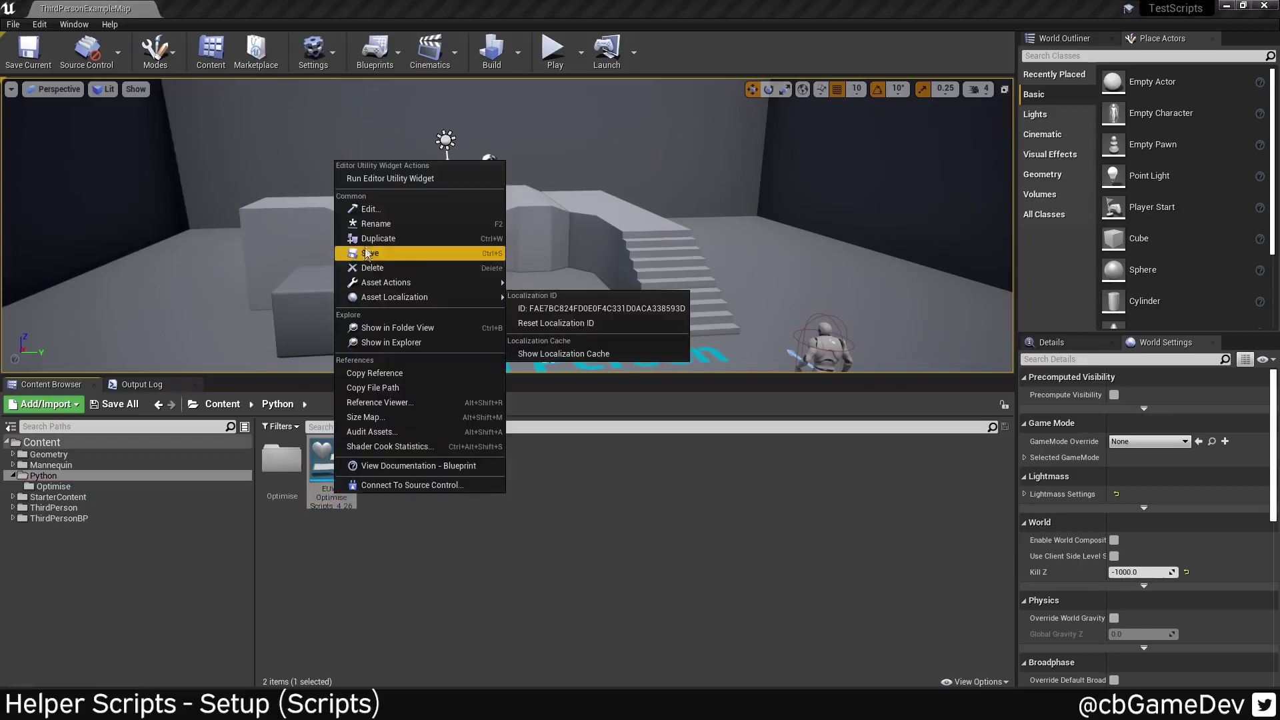
click(398, 180)
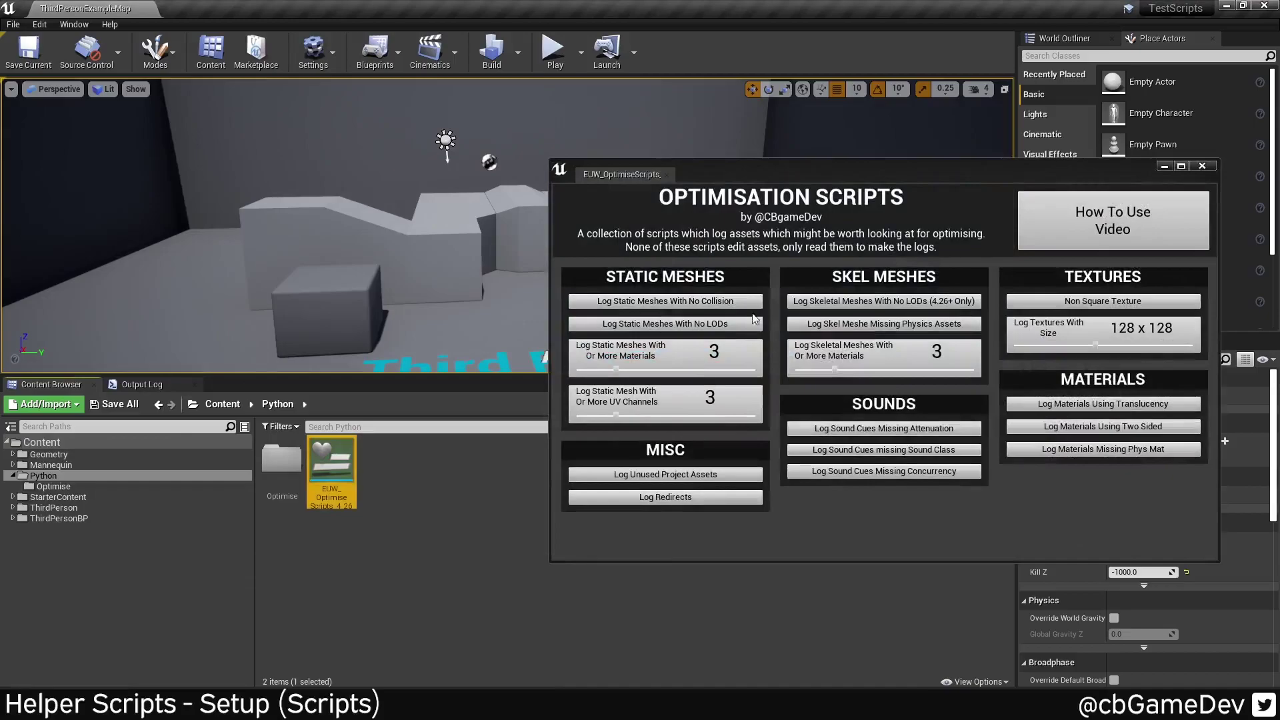
click(753, 306)
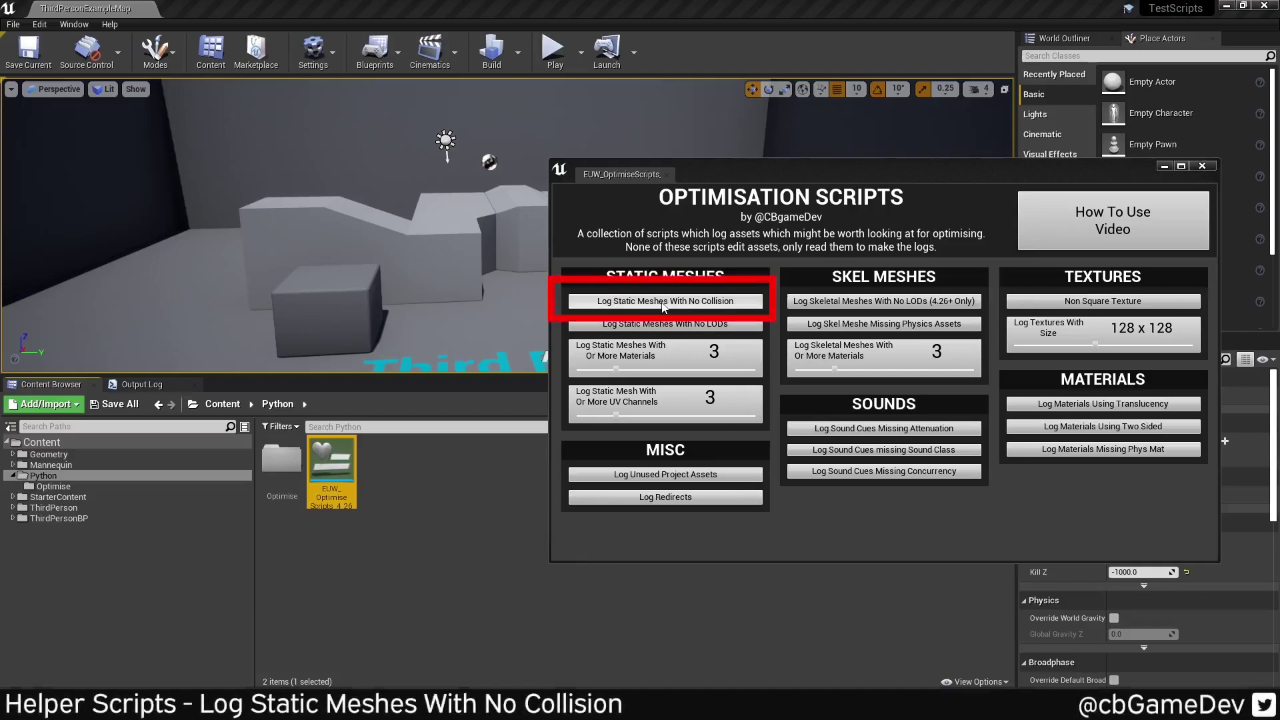
click(724, 303)
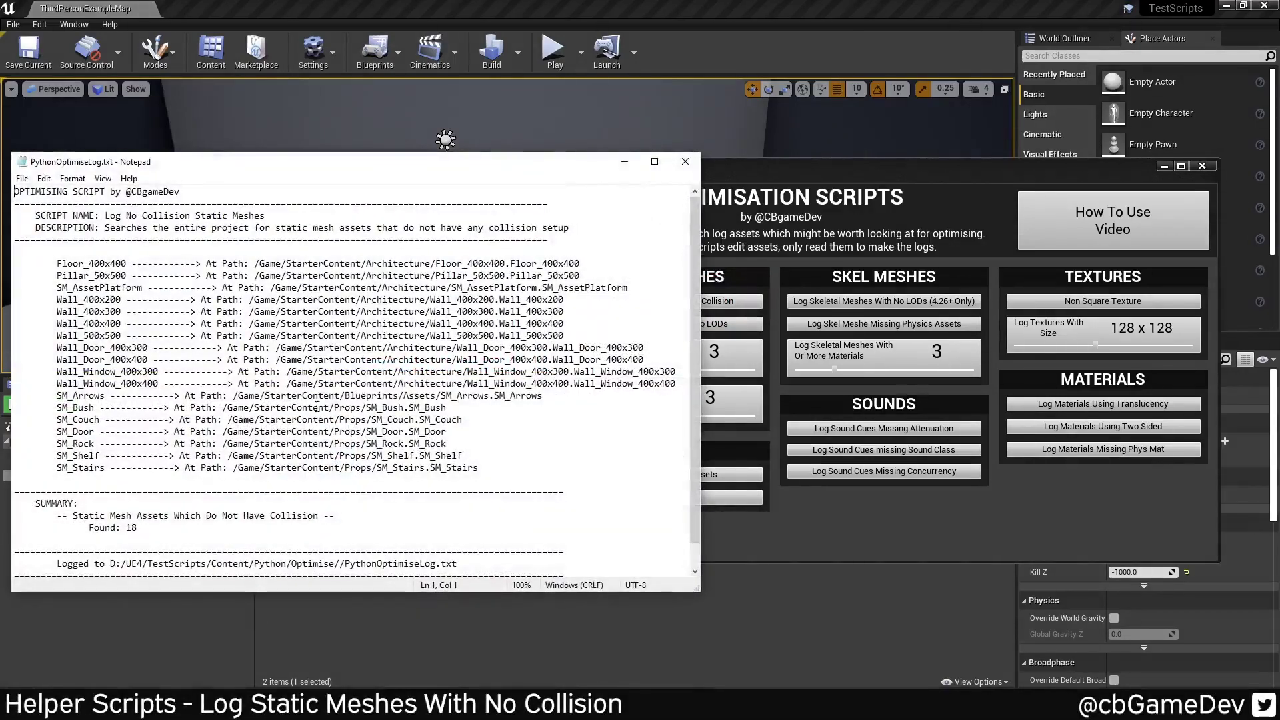
Examine the logged static meshes without collision and their asset paths, starting with Floor_400x400 and the wall meshes.
click(344, 299)
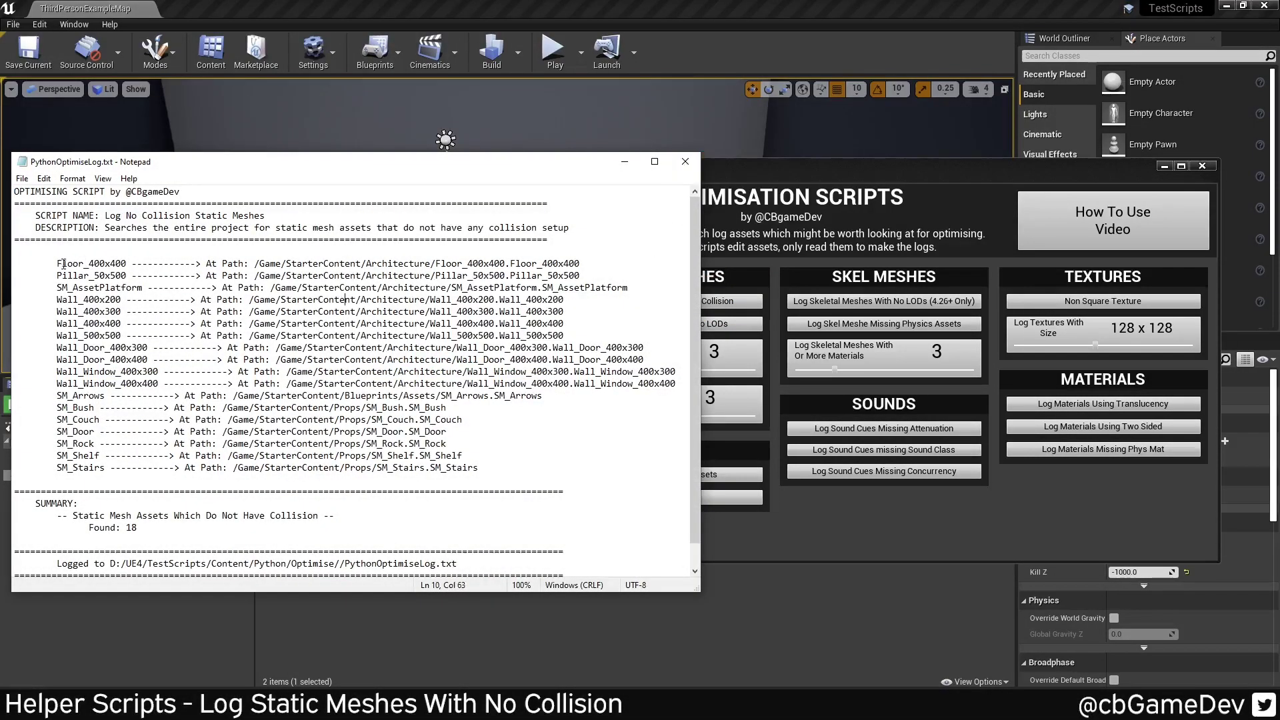
drag(53, 264, 586, 261)
click(78, 266)
drag(47, 300, 188, 337)
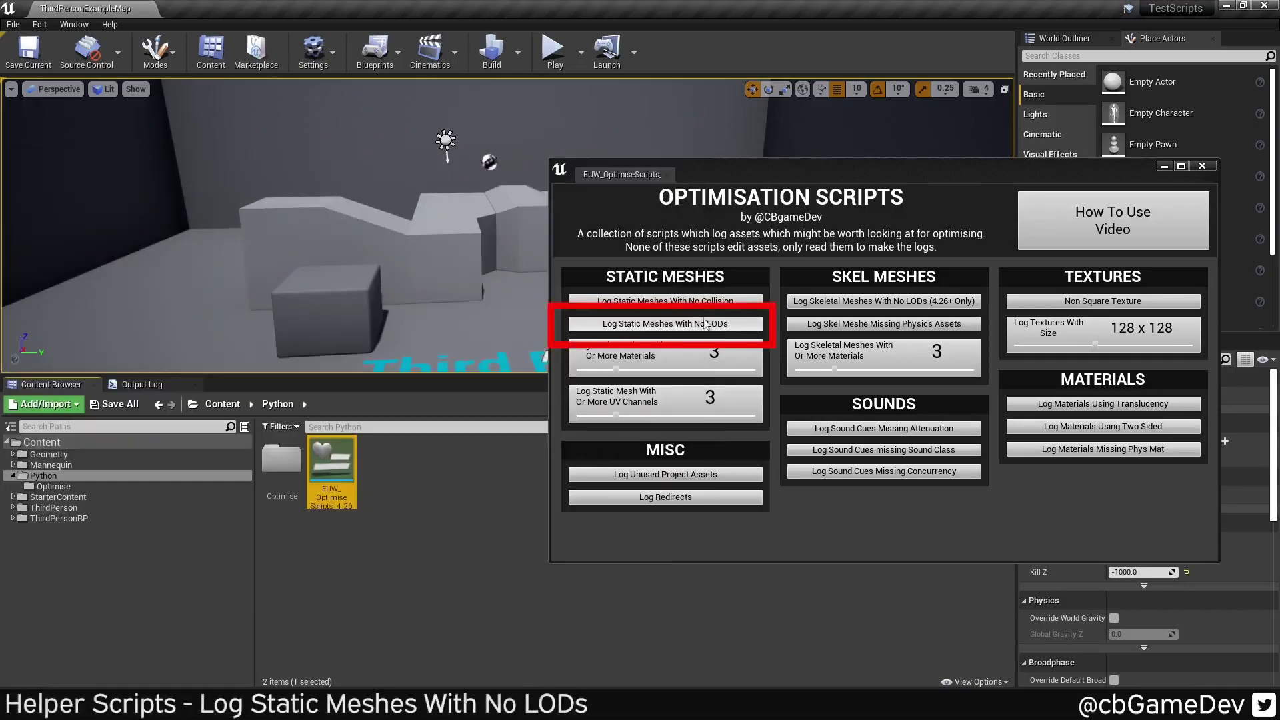
Log the static meshes with no LODs and review the full list of entries in the log.
click(734, 324)
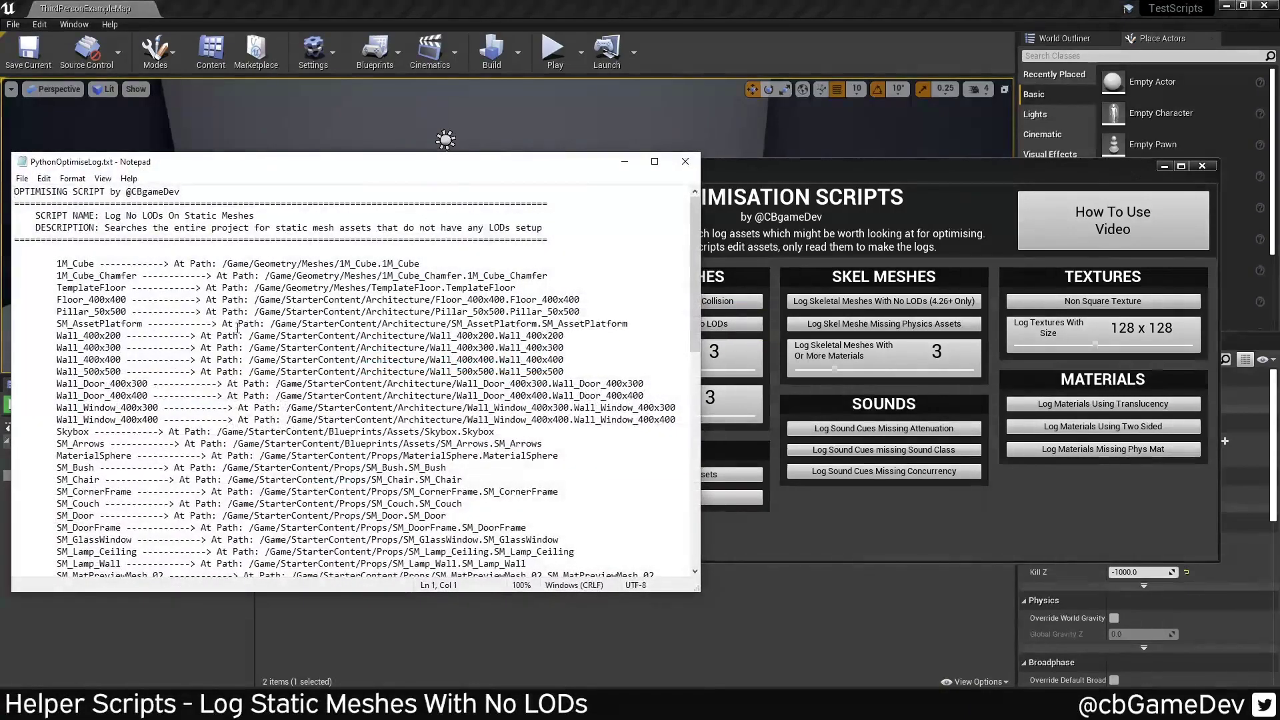
scroll(237, 326, down, 15)
scroll(332, 399, up, 6)
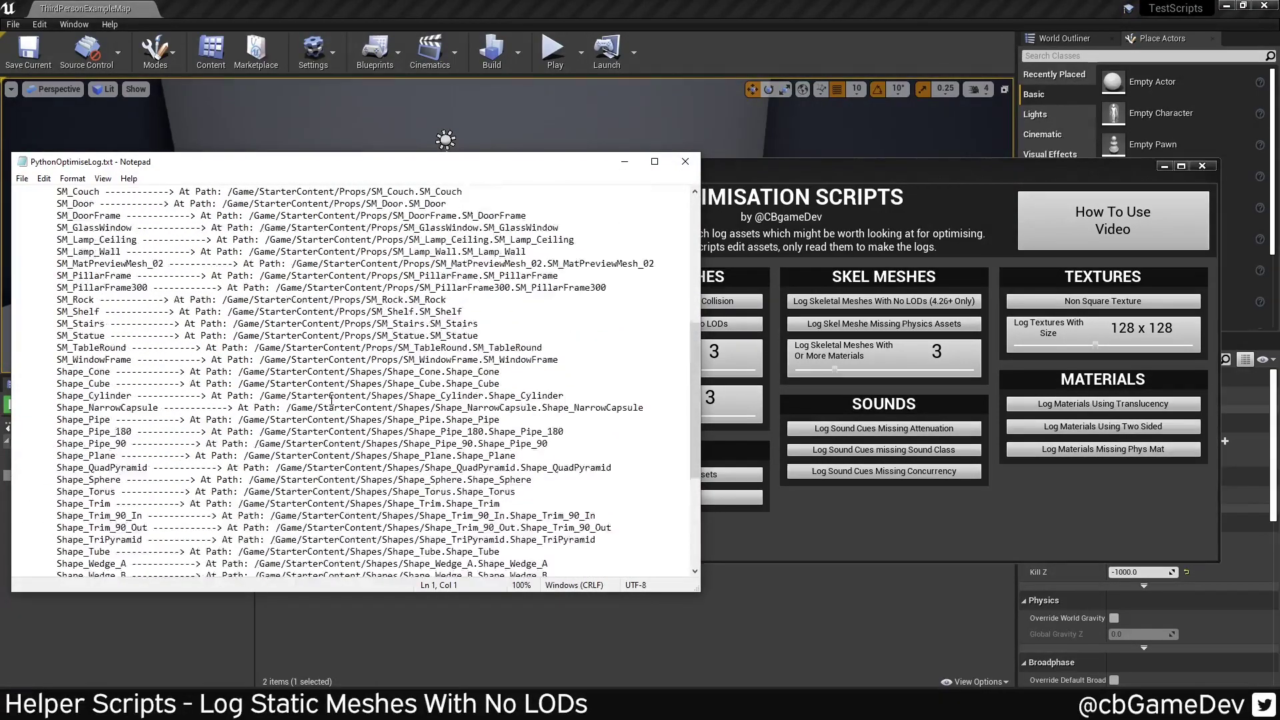
scroll(331, 399, up, 10)
drag(20, 193, 374, 313)
scroll(352, 378, down, 9)
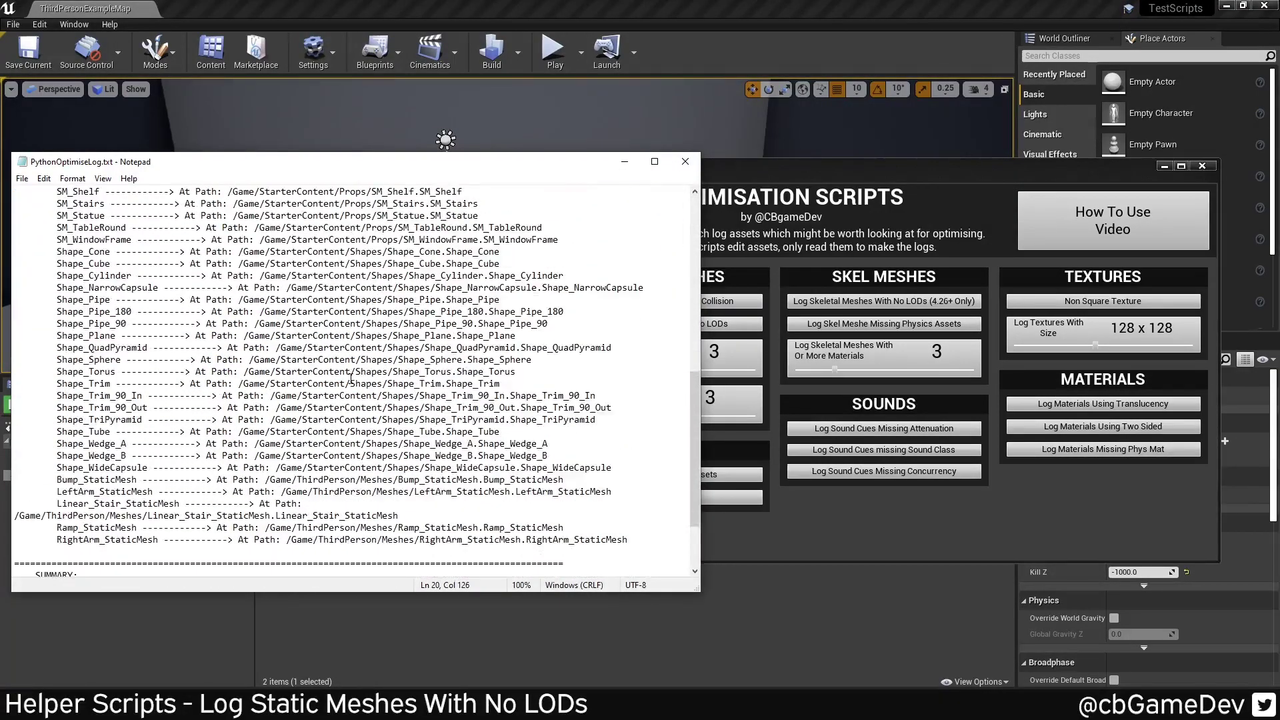
scroll(352, 378, down, 1)
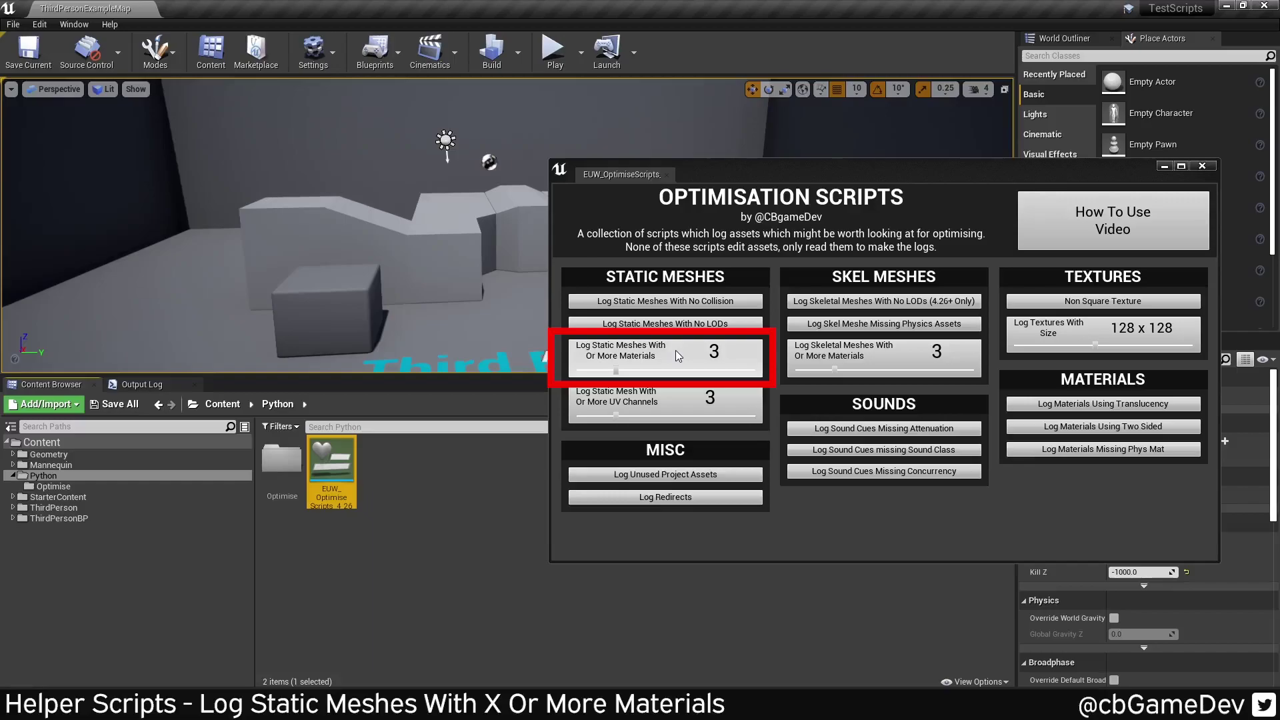
Log static meshes with 3 or more materials, repeat with the threshold at 2, and log those with 3 or more UV channels.
click(675, 351)
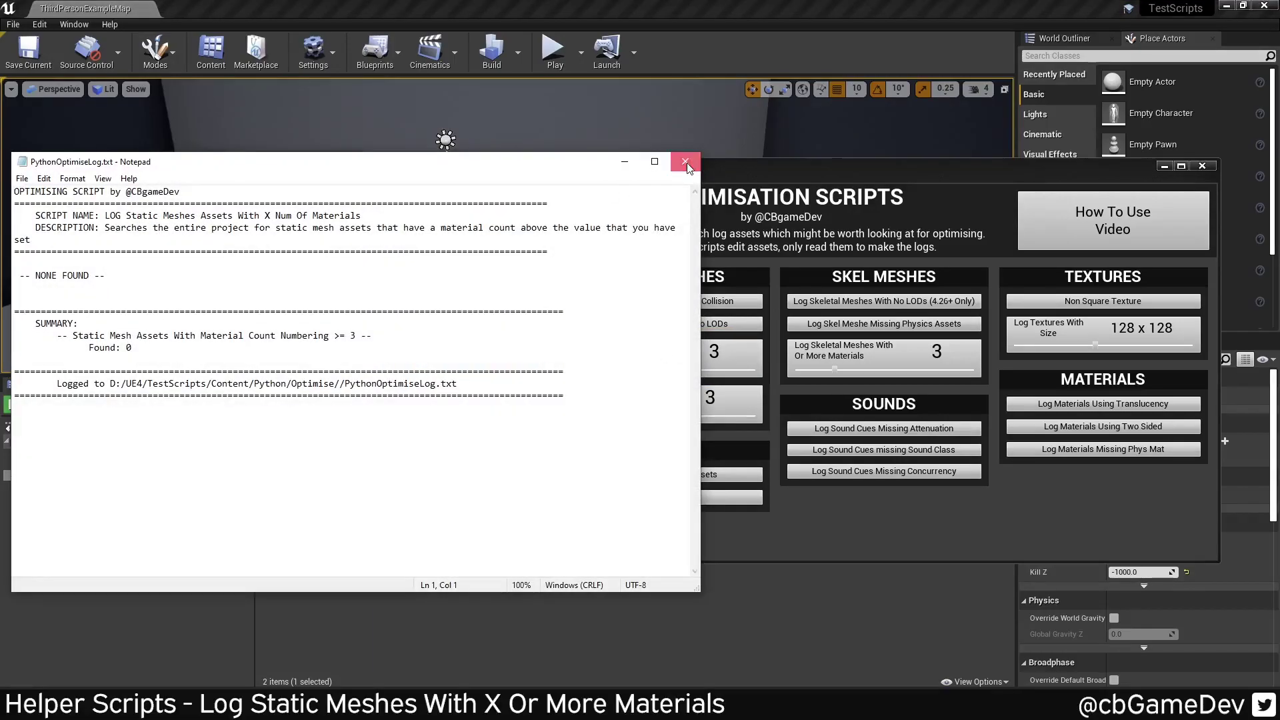
click(685, 162)
drag(615, 370, 596, 369)
click(596, 369)
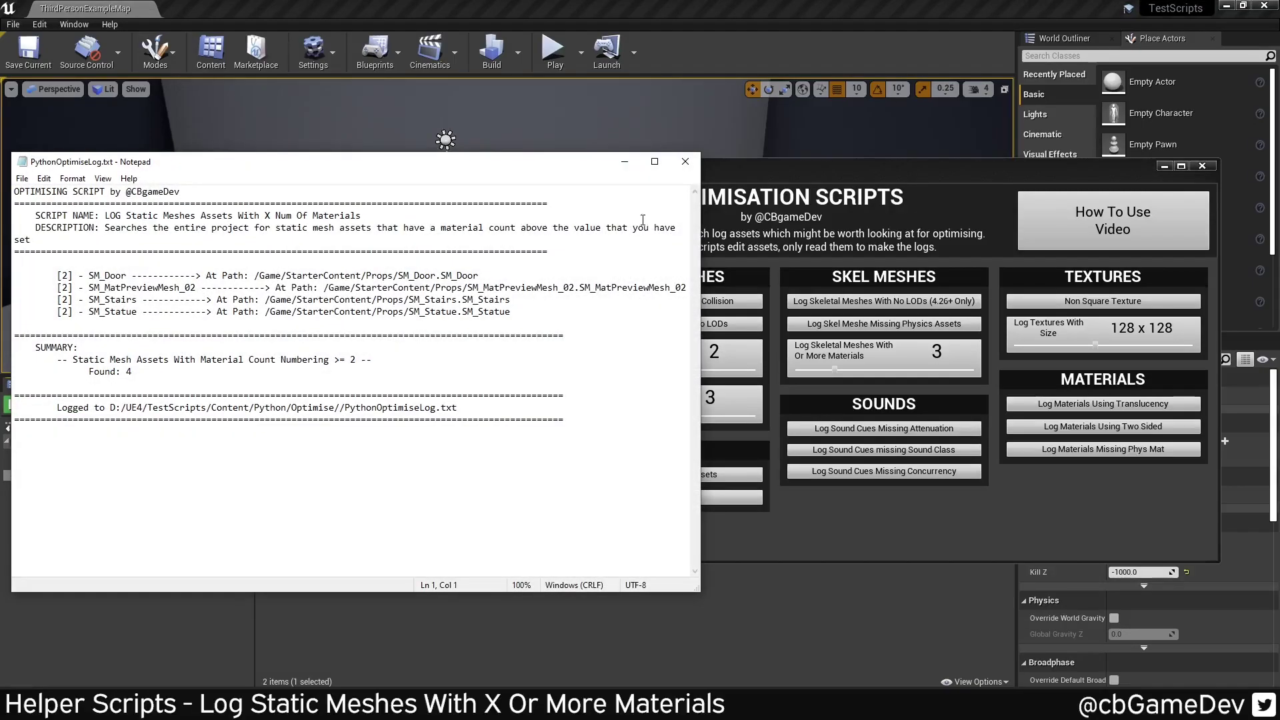
click(683, 164)
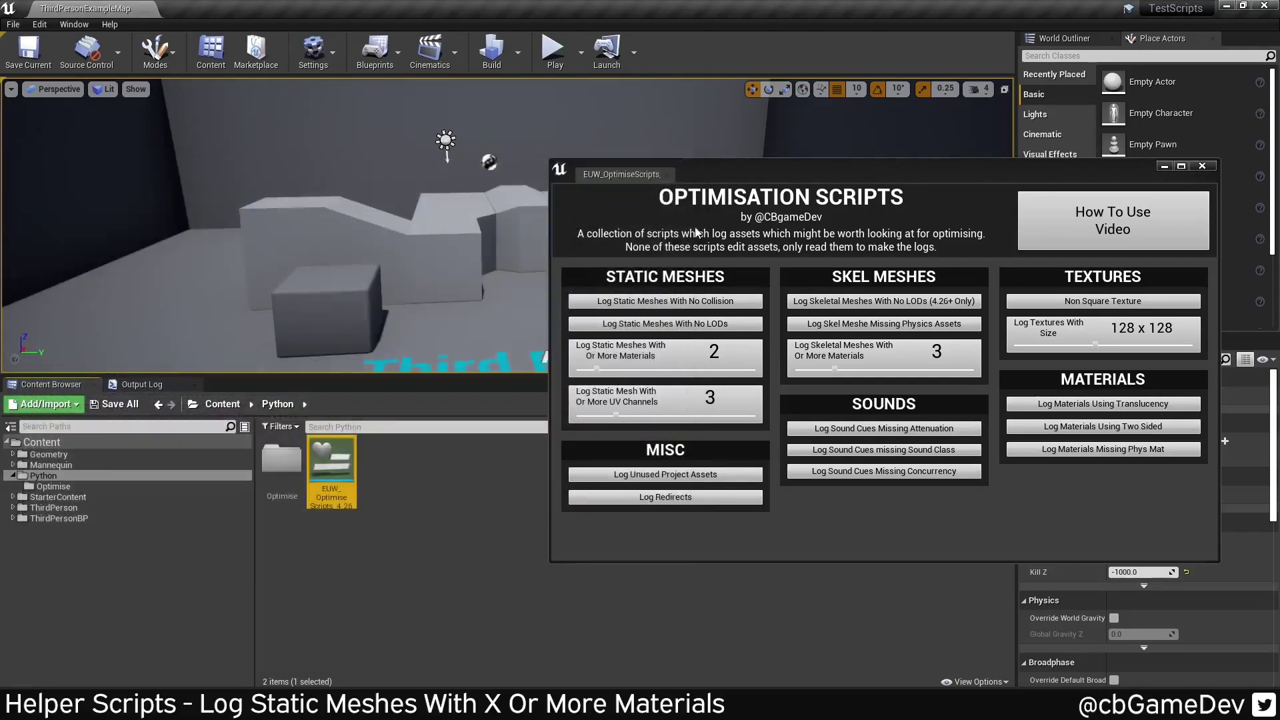
click(679, 398)
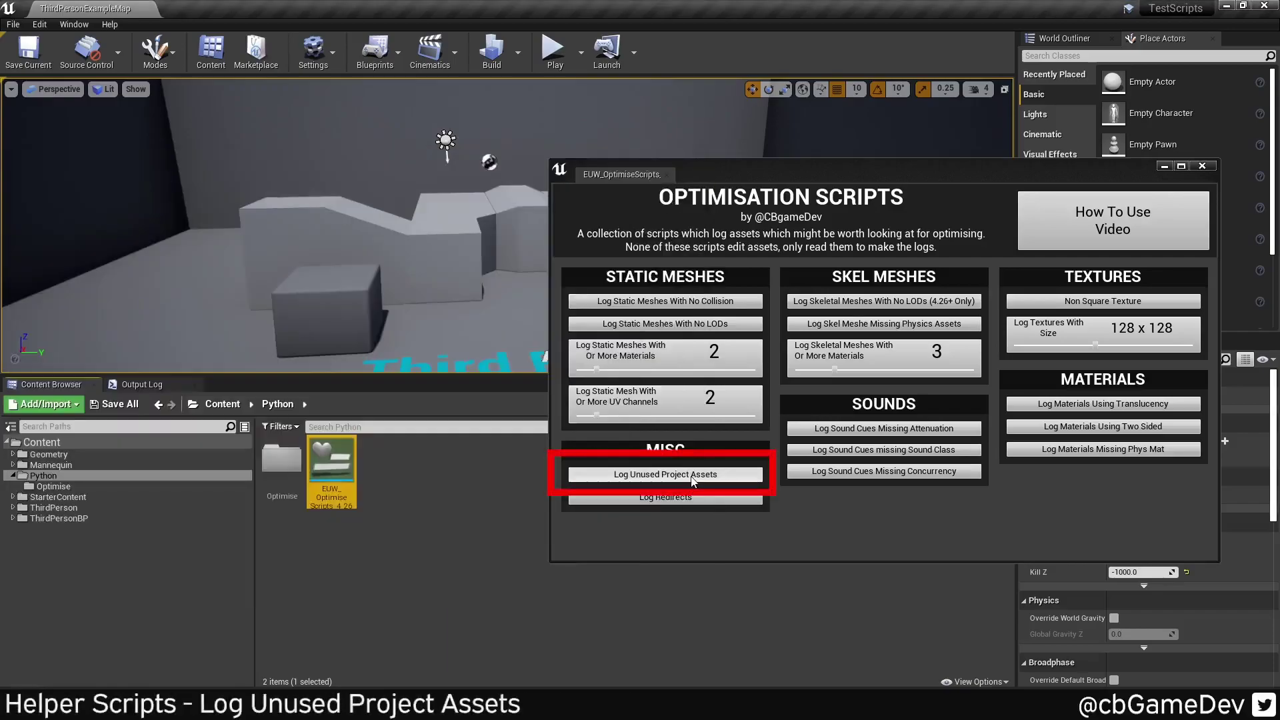
Log the unused project assets, review entries such as ThirdPersonJump_End and SK_Mannequin_Female, and close the log.
click(694, 475)
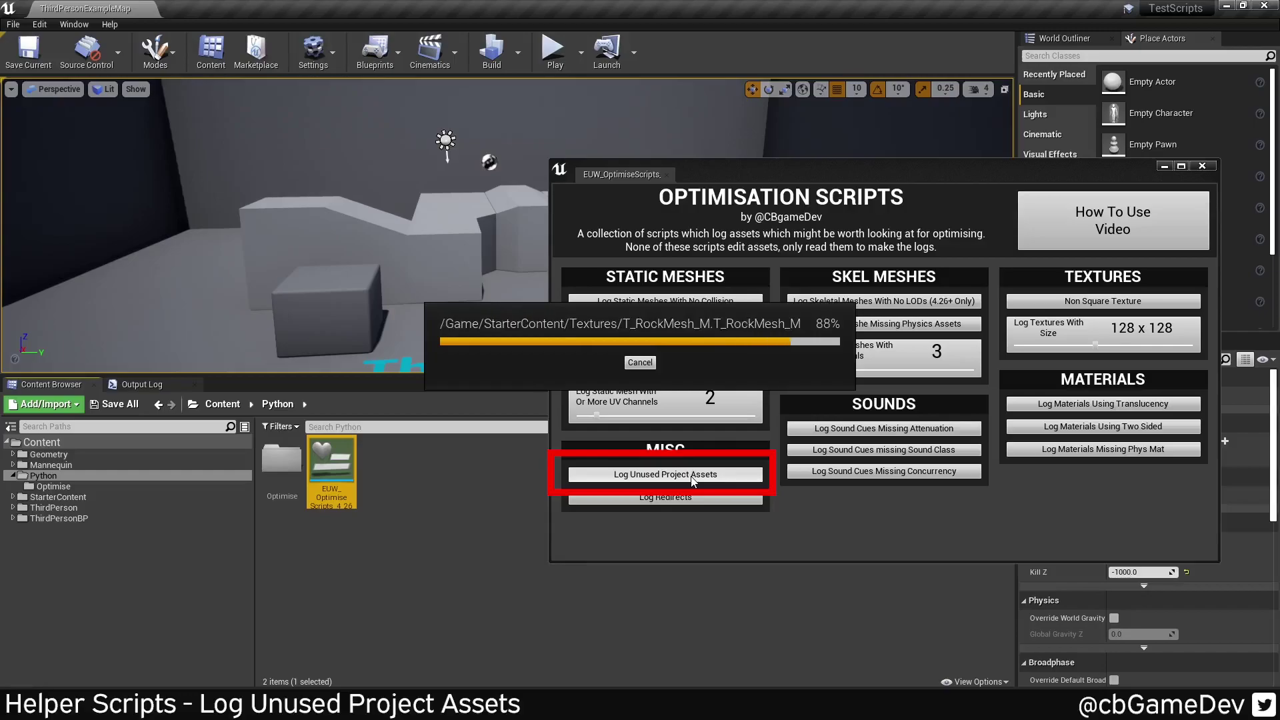
scroll(171, 383, down, 10)
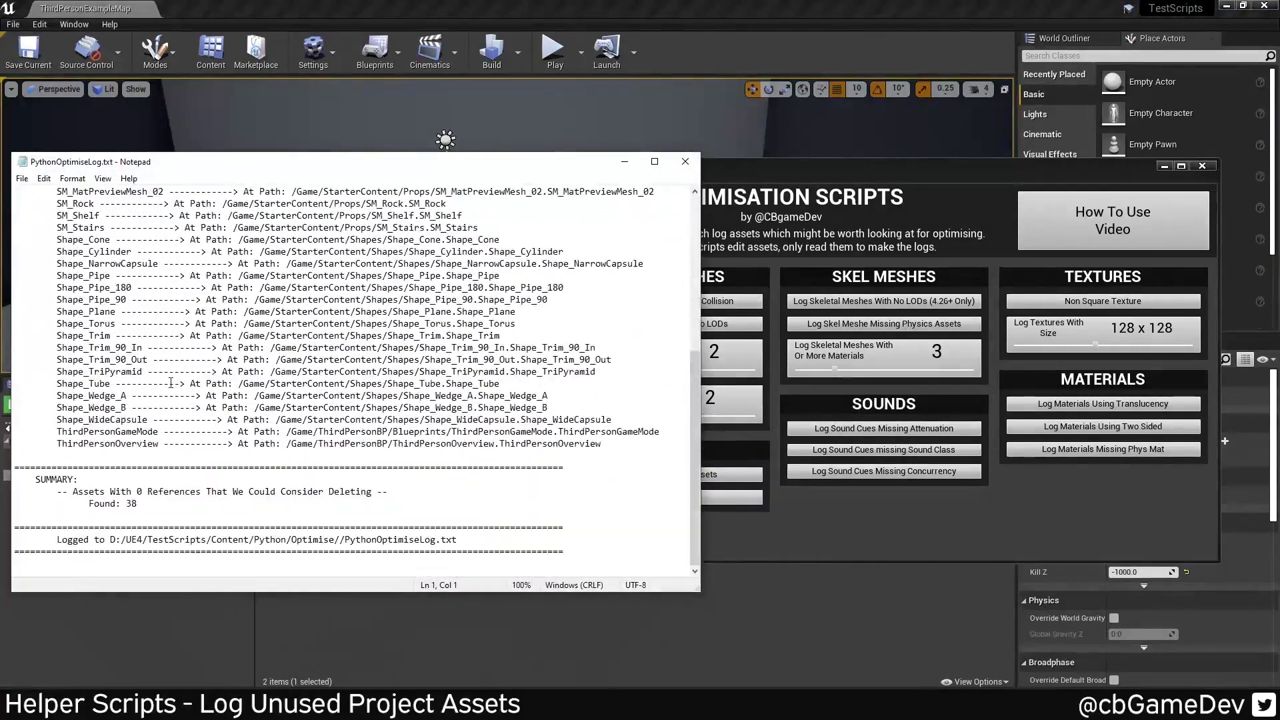
scroll(171, 383, up, 10)
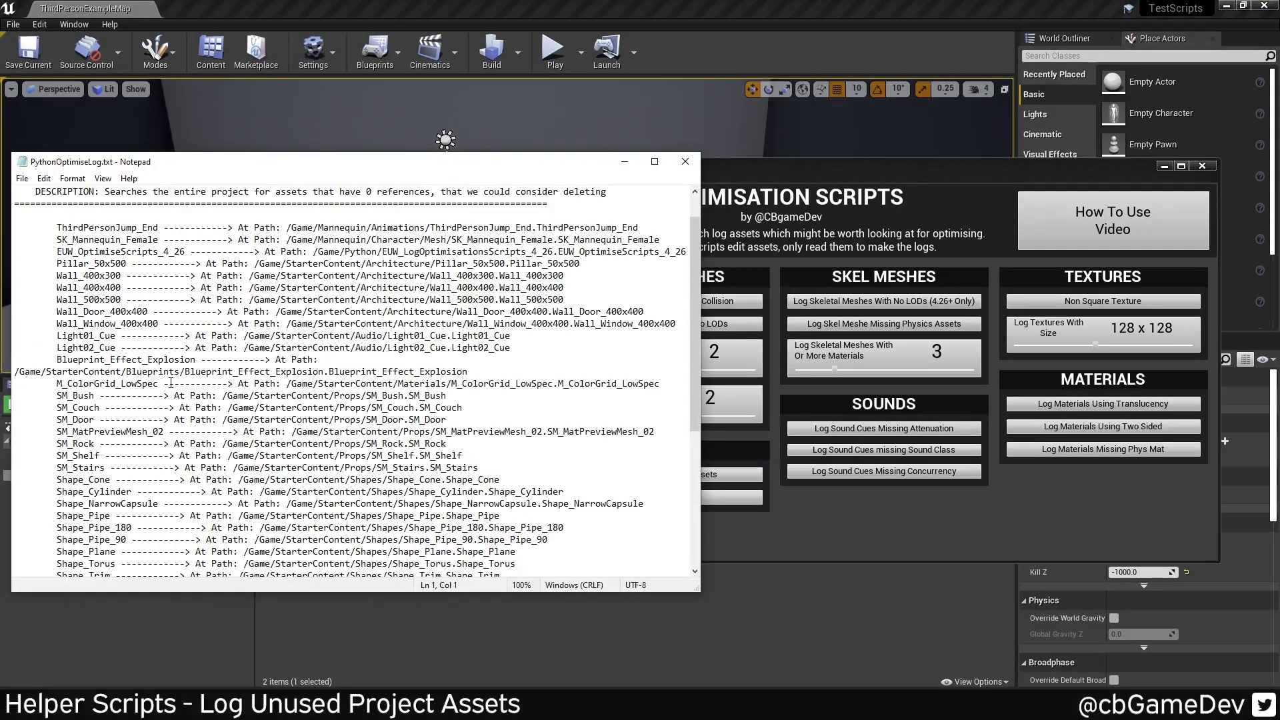
scroll(171, 383, up, 1)
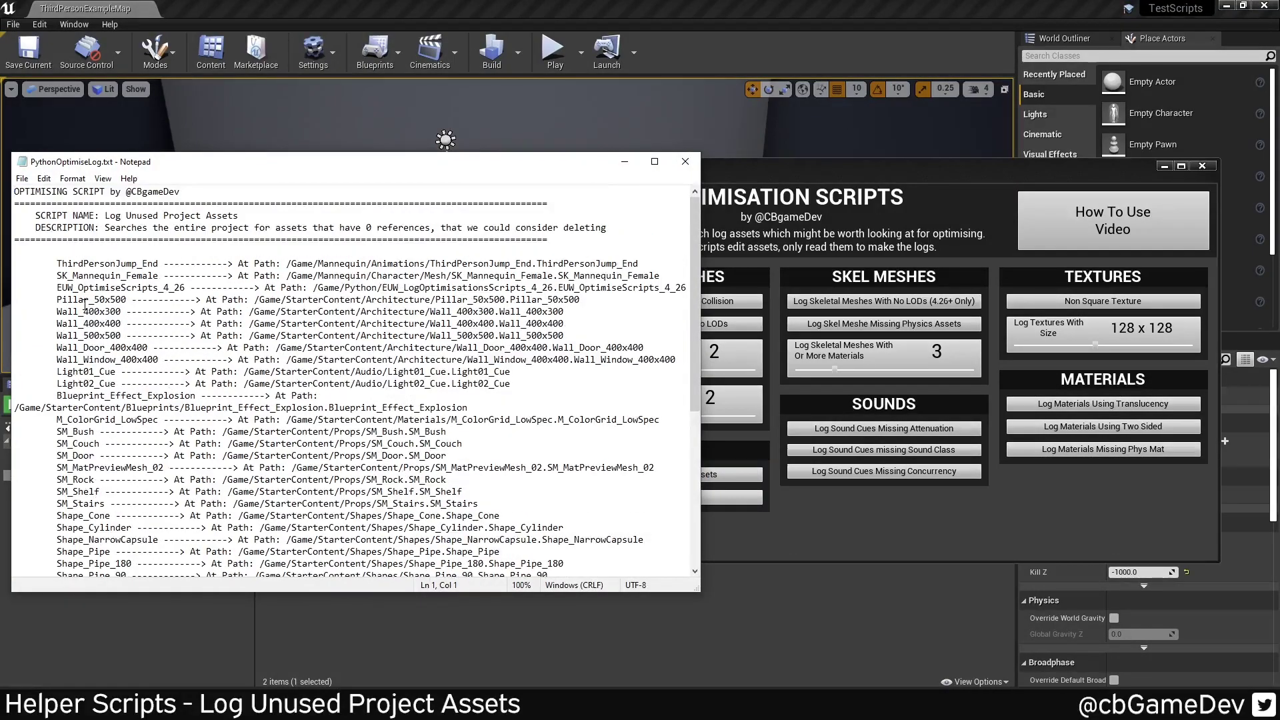
drag(58, 265, 179, 265)
click(137, 276)
drag(52, 275, 674, 276)
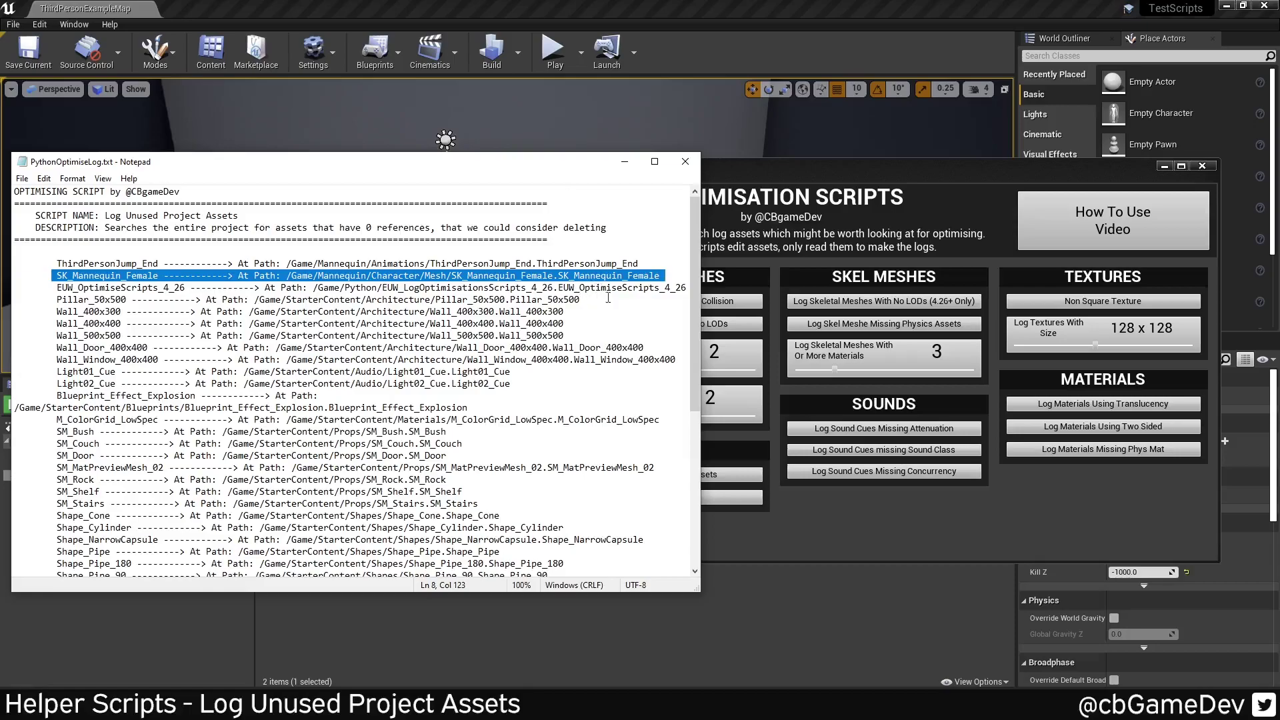
click(686, 161)
Log the project's redirects, check the result in the log, and close it.
click(734, 499)
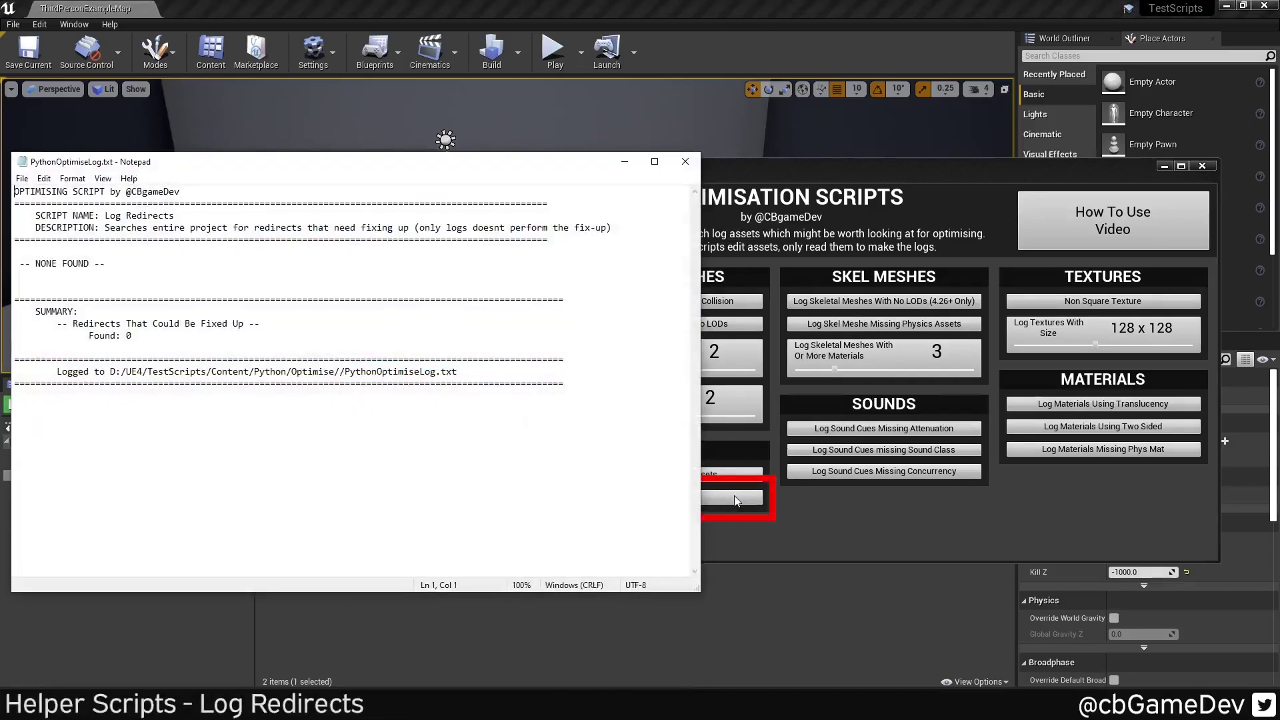
drag(112, 264, 81, 254)
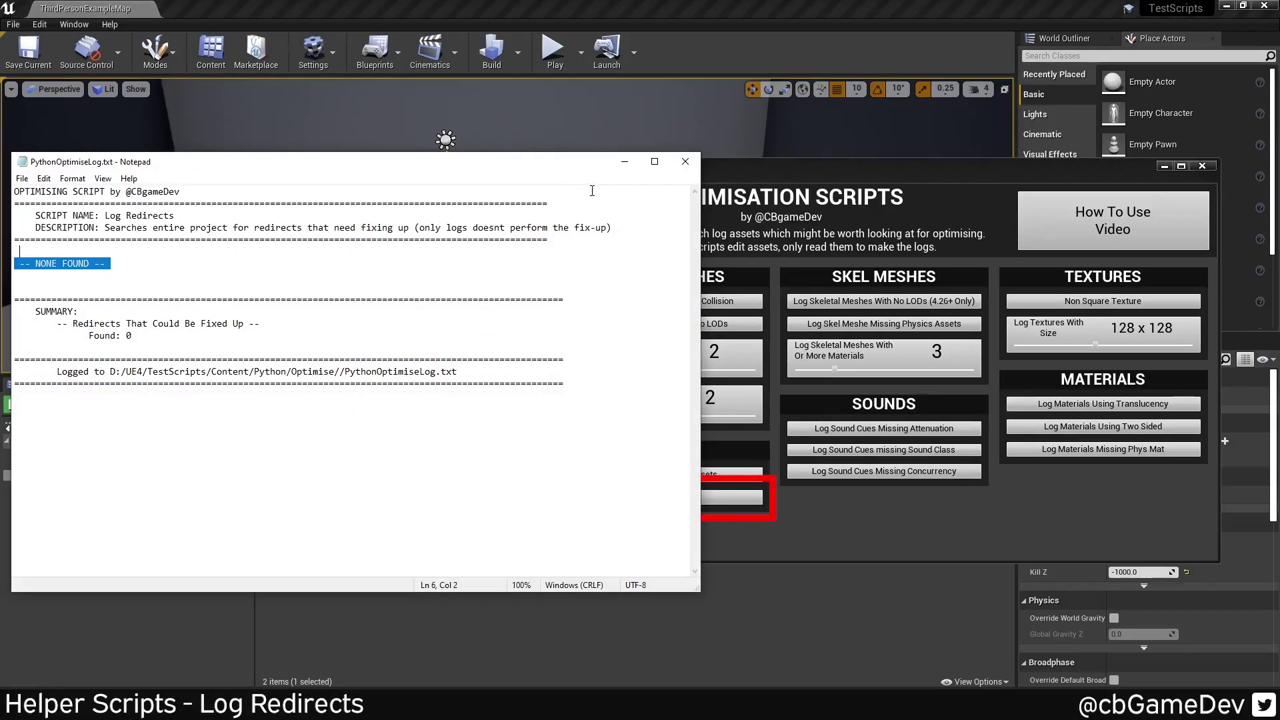
click(685, 162)
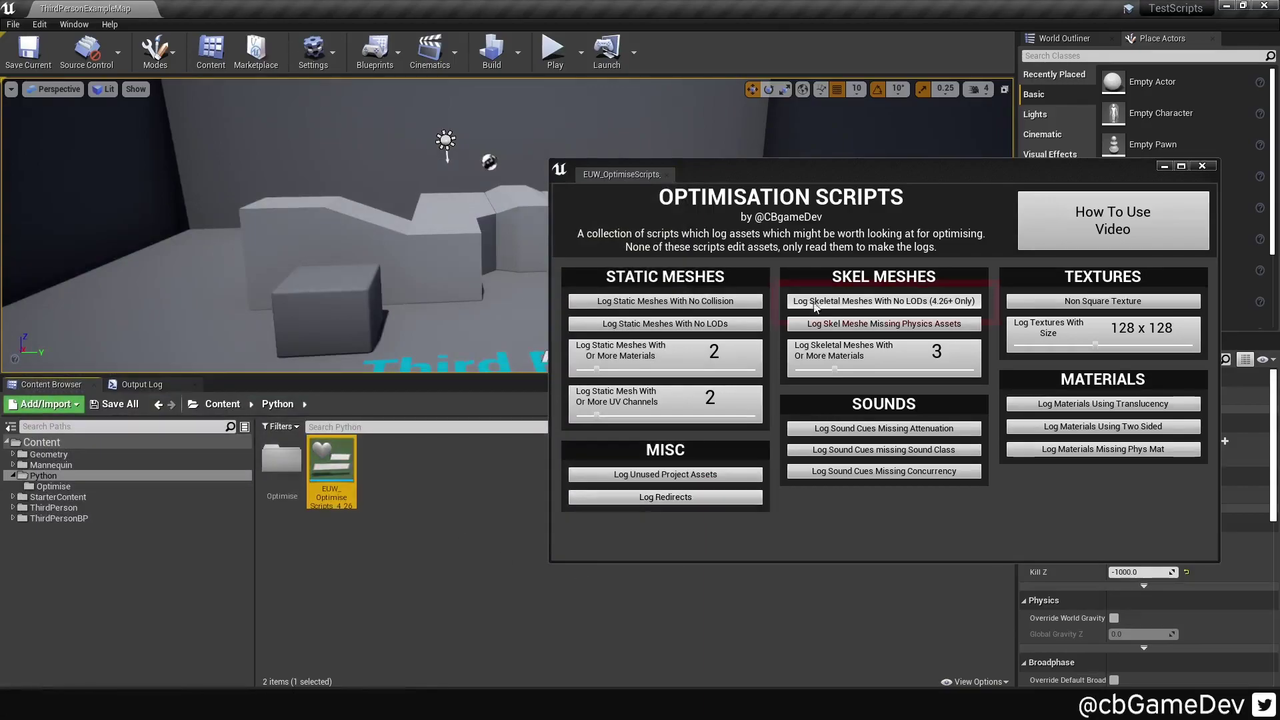
Log skeletal meshes with no LODs and those missing physics assets, checking and closing each log.
click(860, 304)
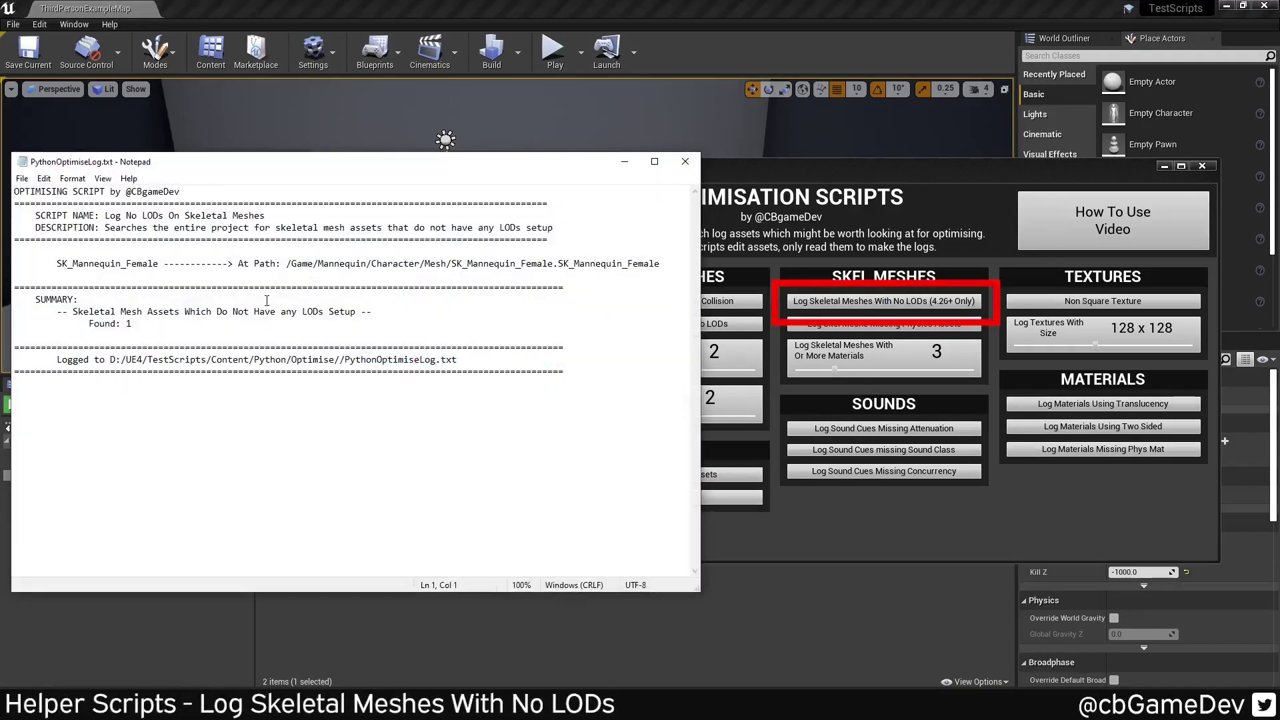
drag(54, 264, 665, 253)
click(685, 162)
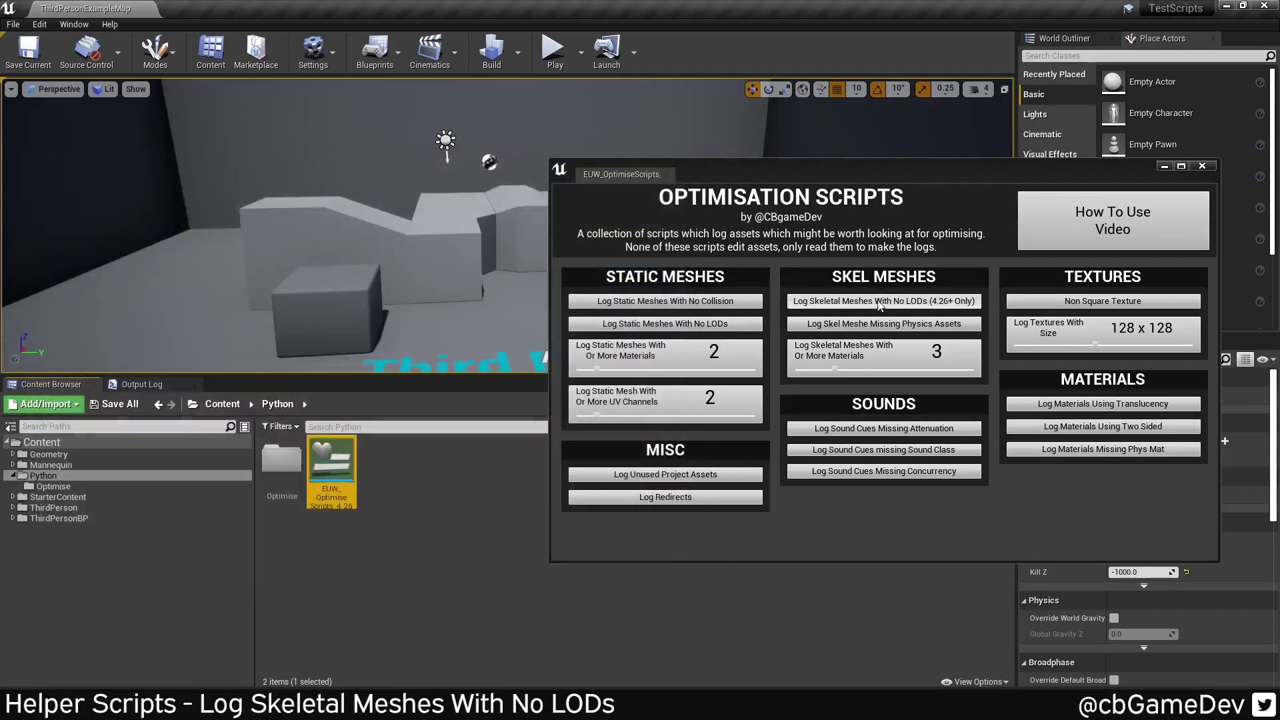
click(910, 326)
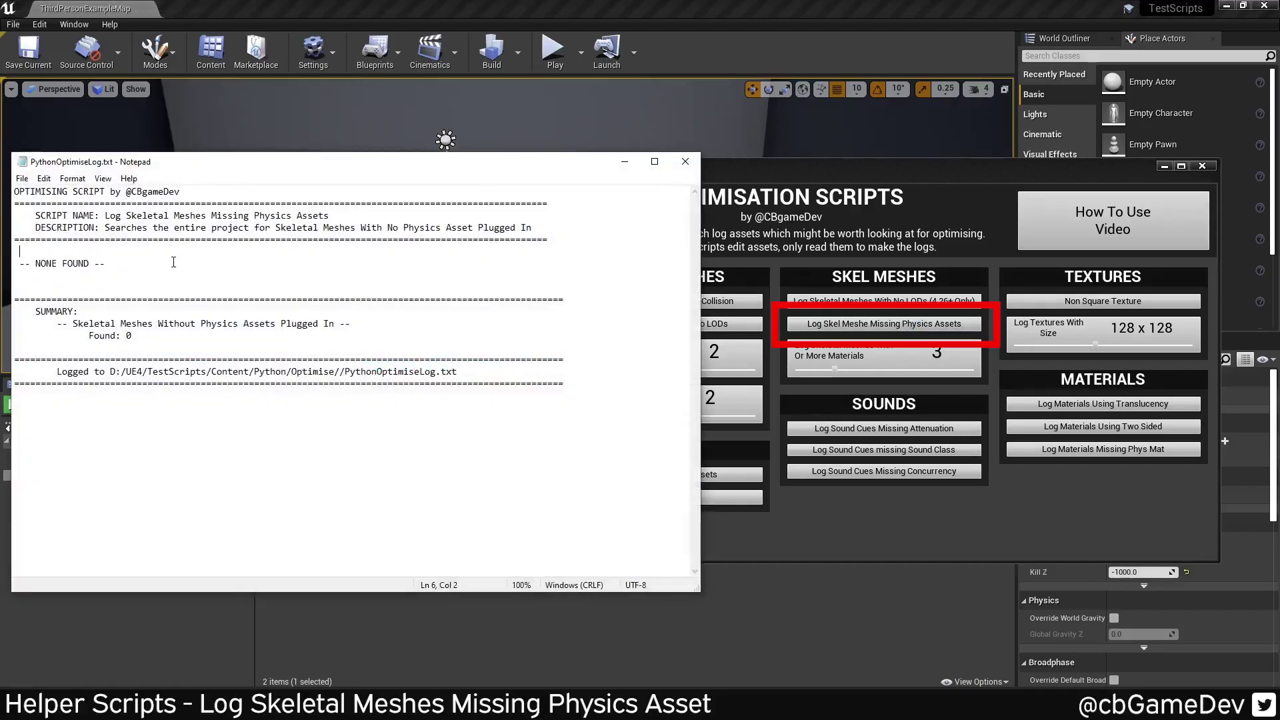
drag(110, 263, 20, 264)
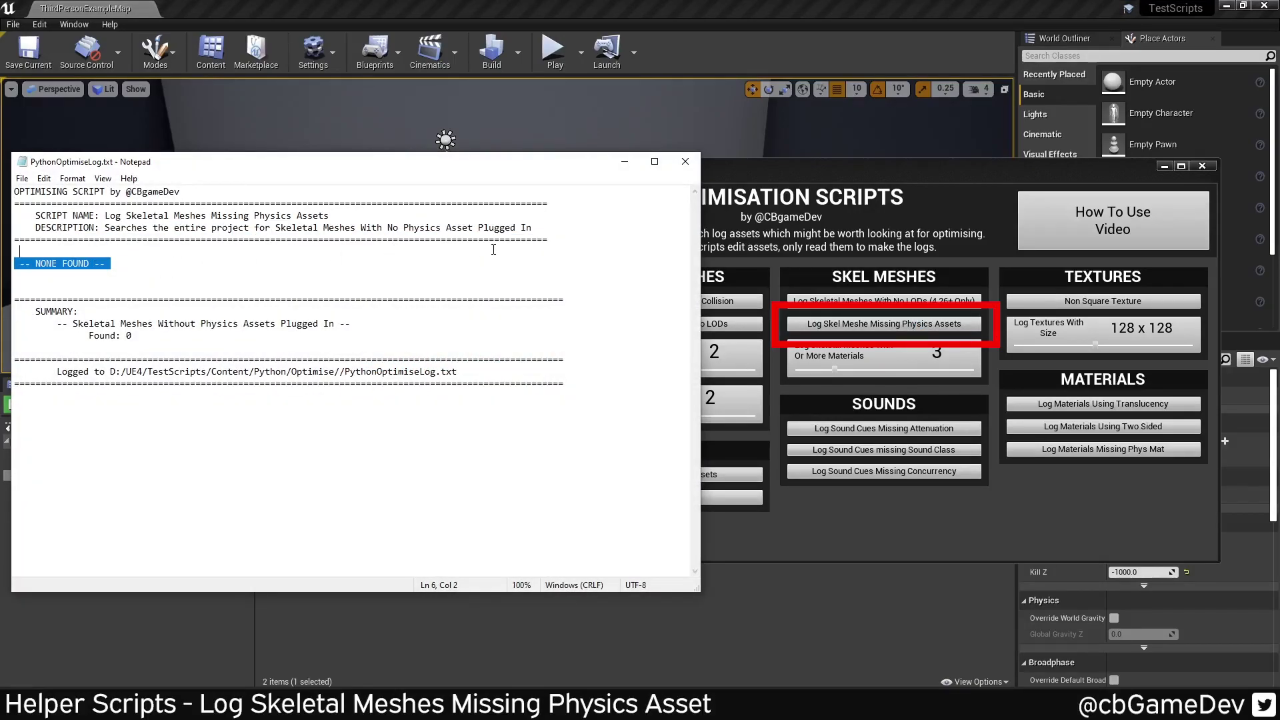
click(685, 162)
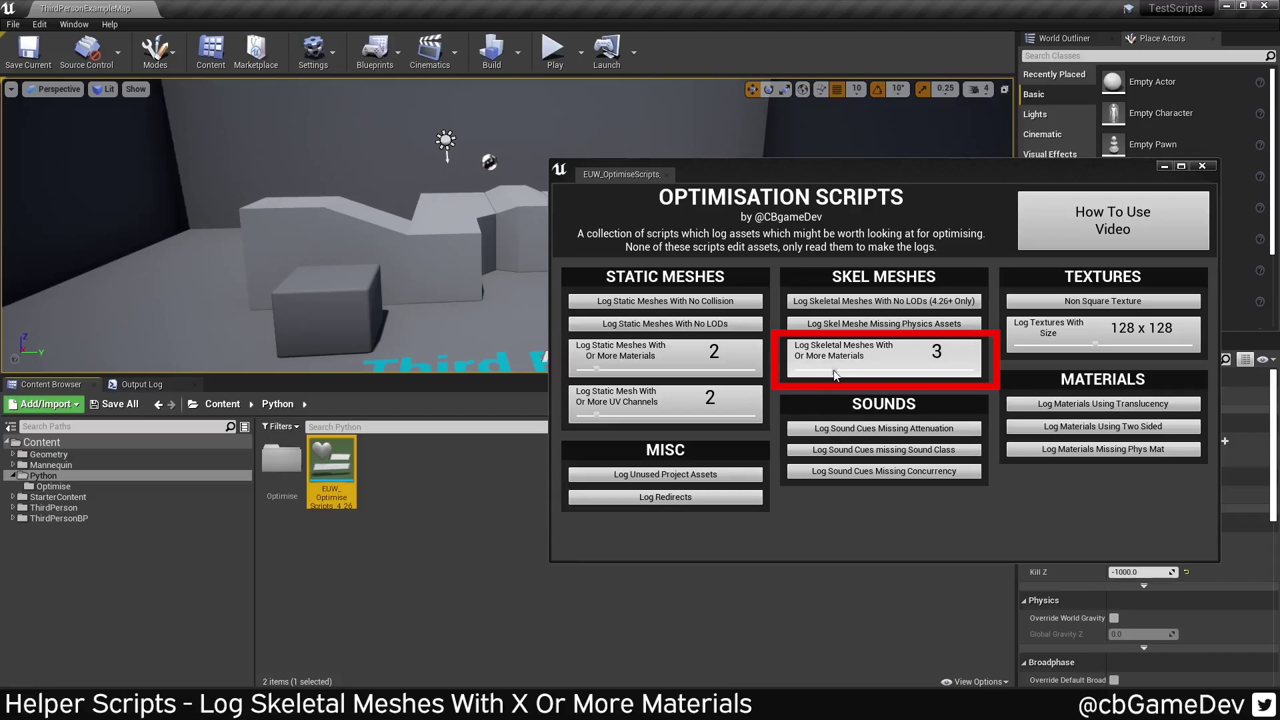
Log skeletal meshes with 3 or more materials, and log them again with the threshold lowered to 2.
click(854, 365)
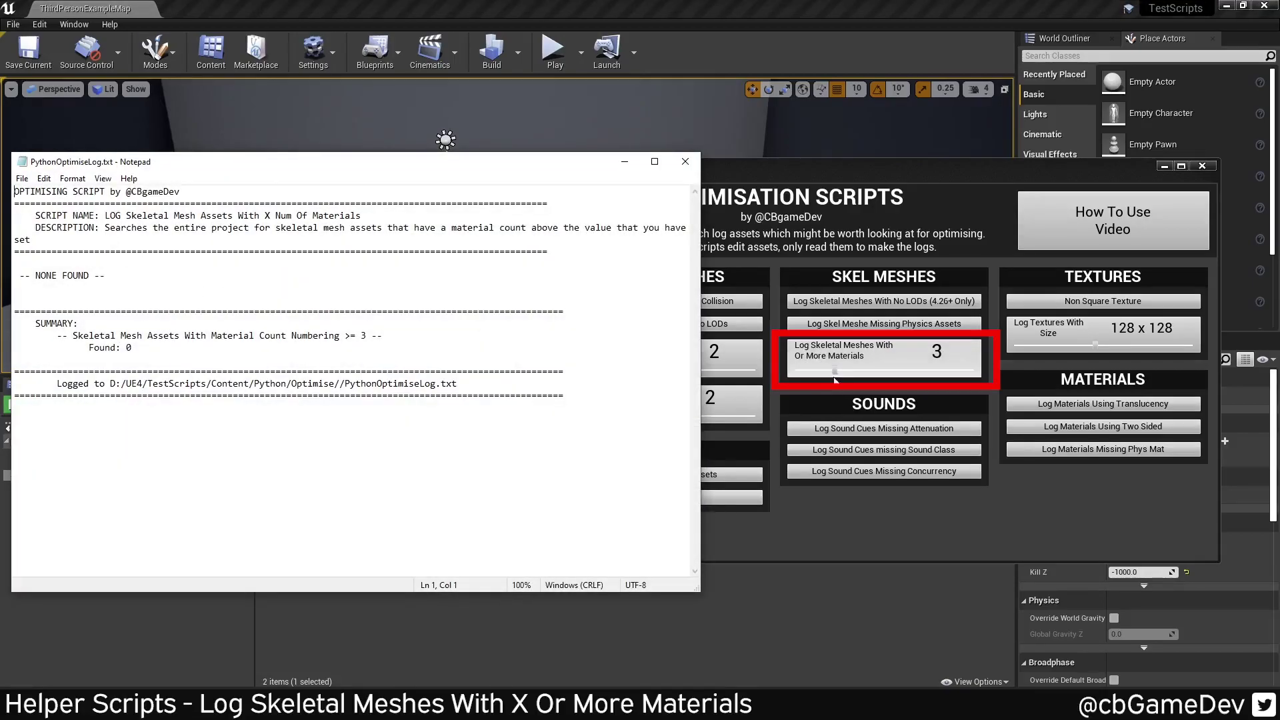
drag(837, 373, 816, 372)
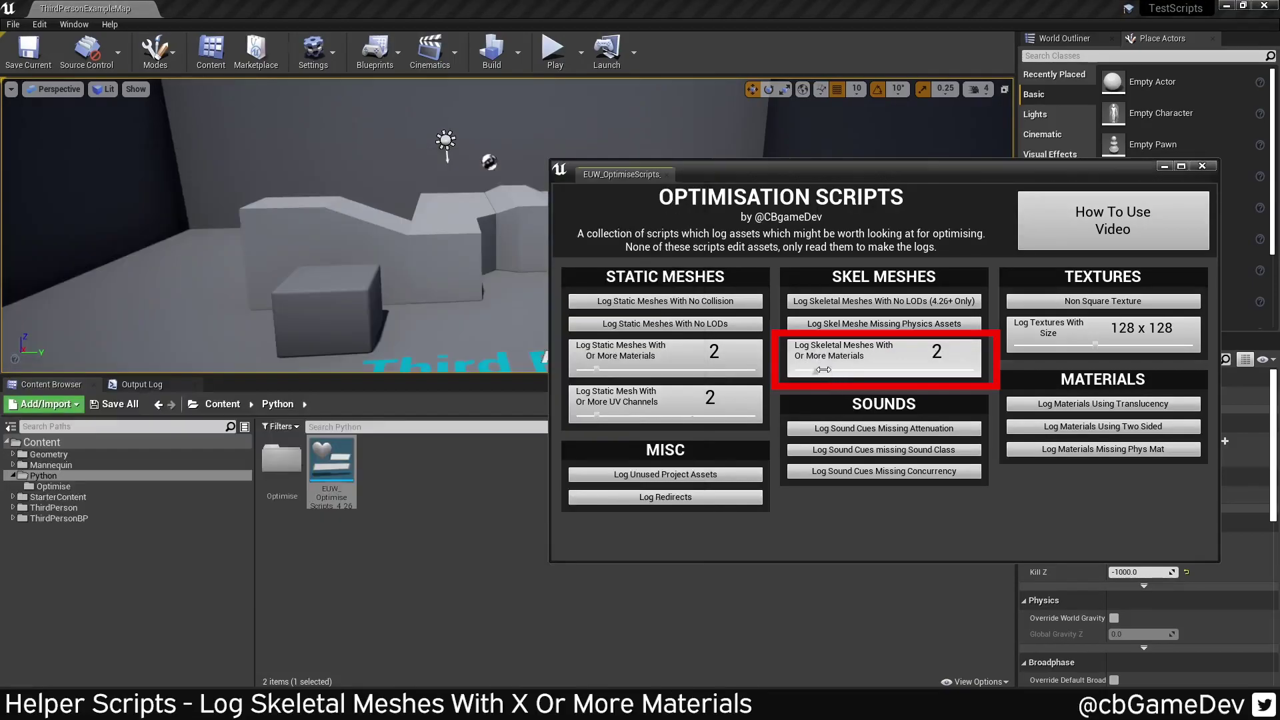
click(899, 351)
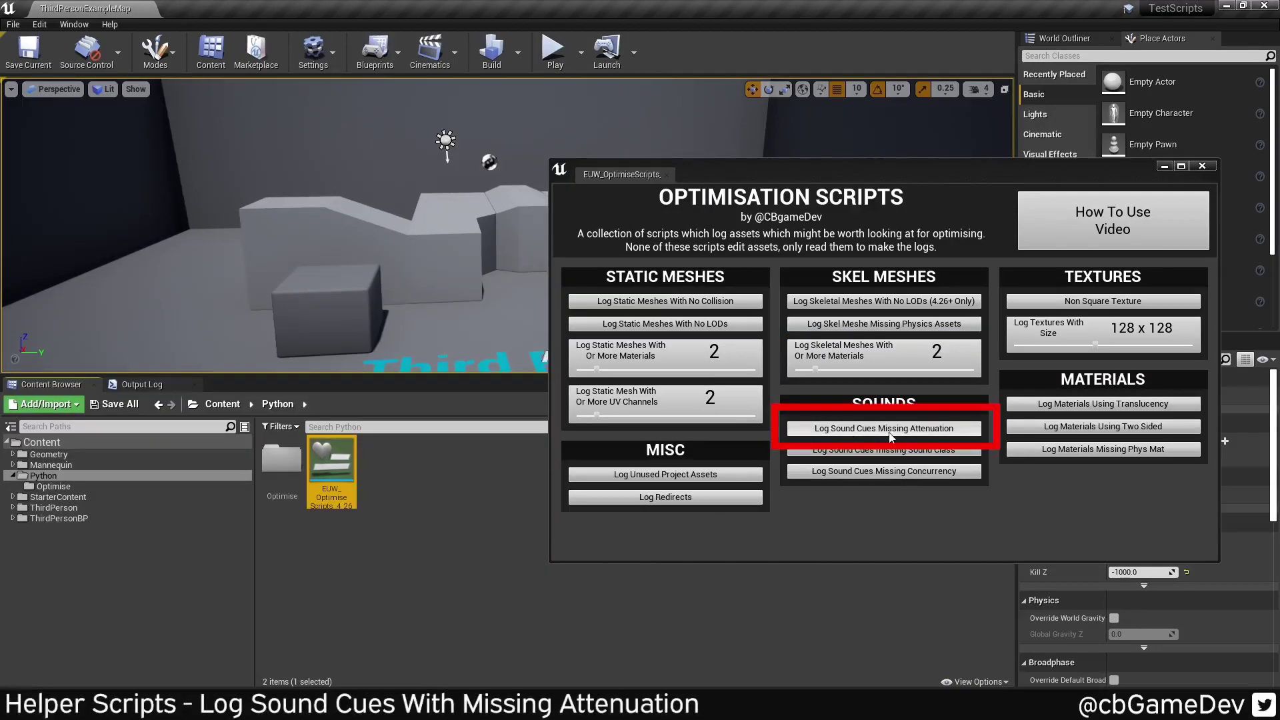
Log the sound cues missing attenuation, concurrency and a sound class, and read the sound class log's description.
click(908, 430)
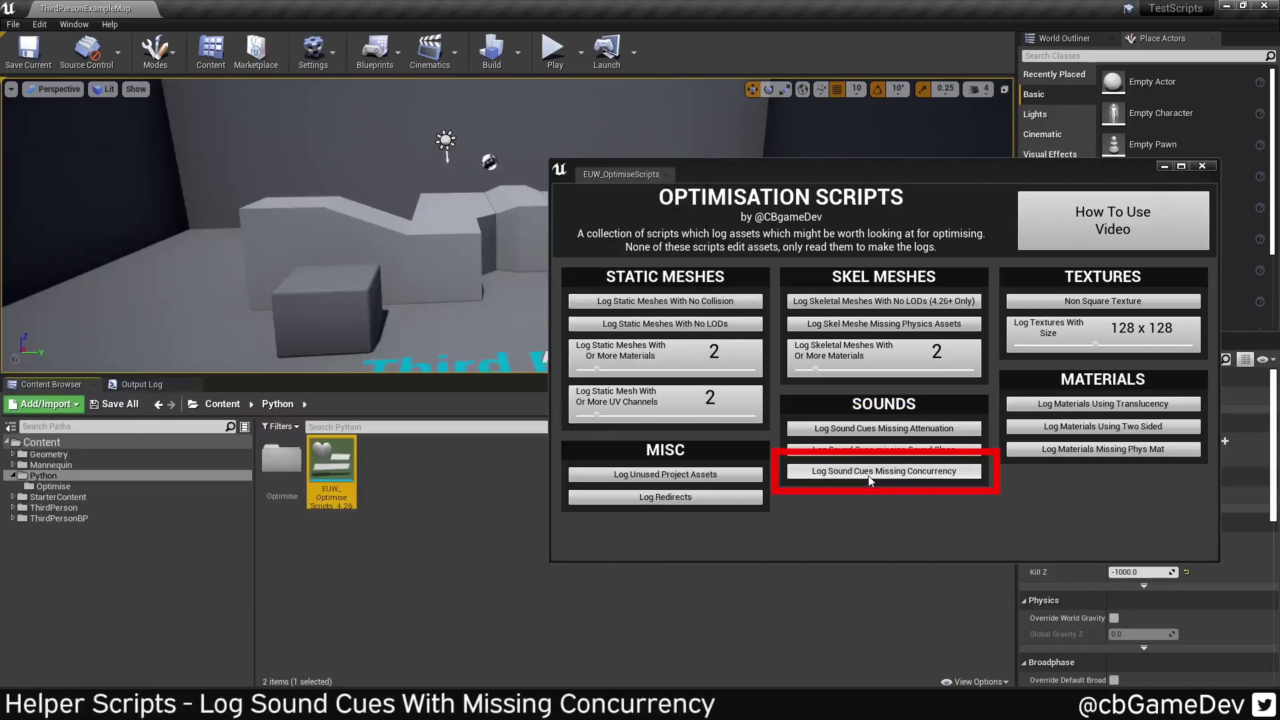
click(868, 475)
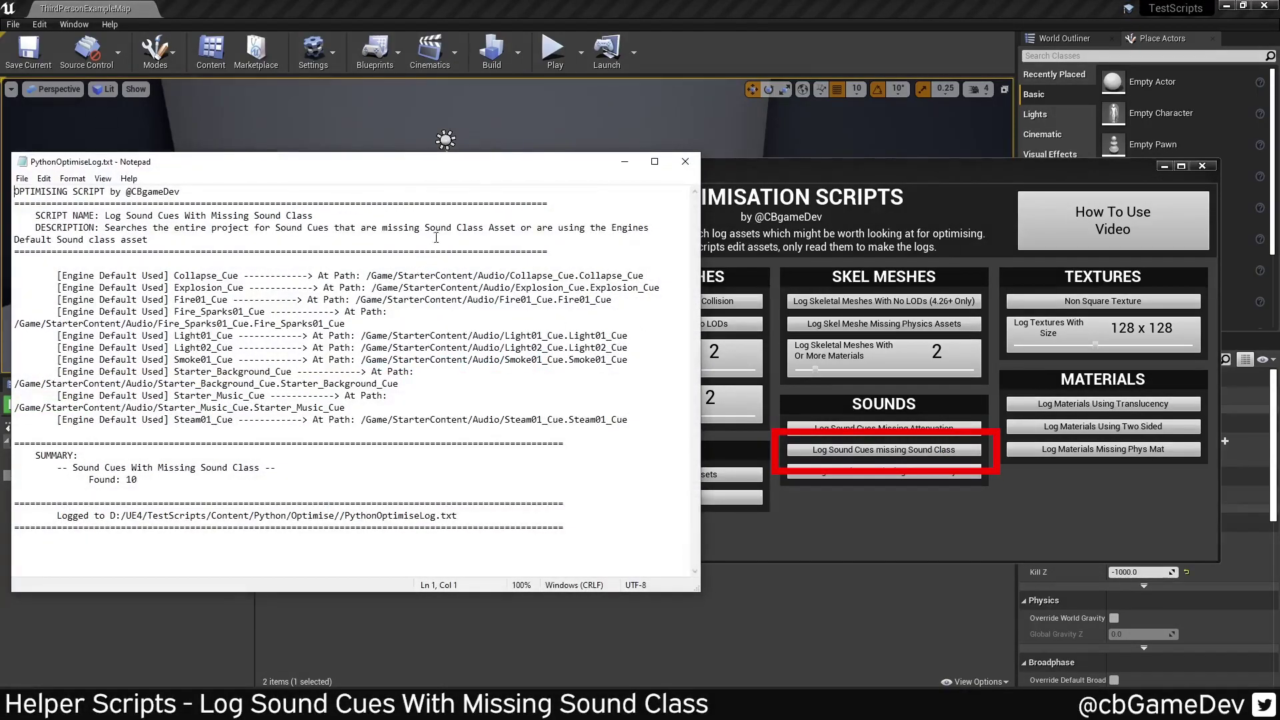
drag(425, 228, 517, 230)
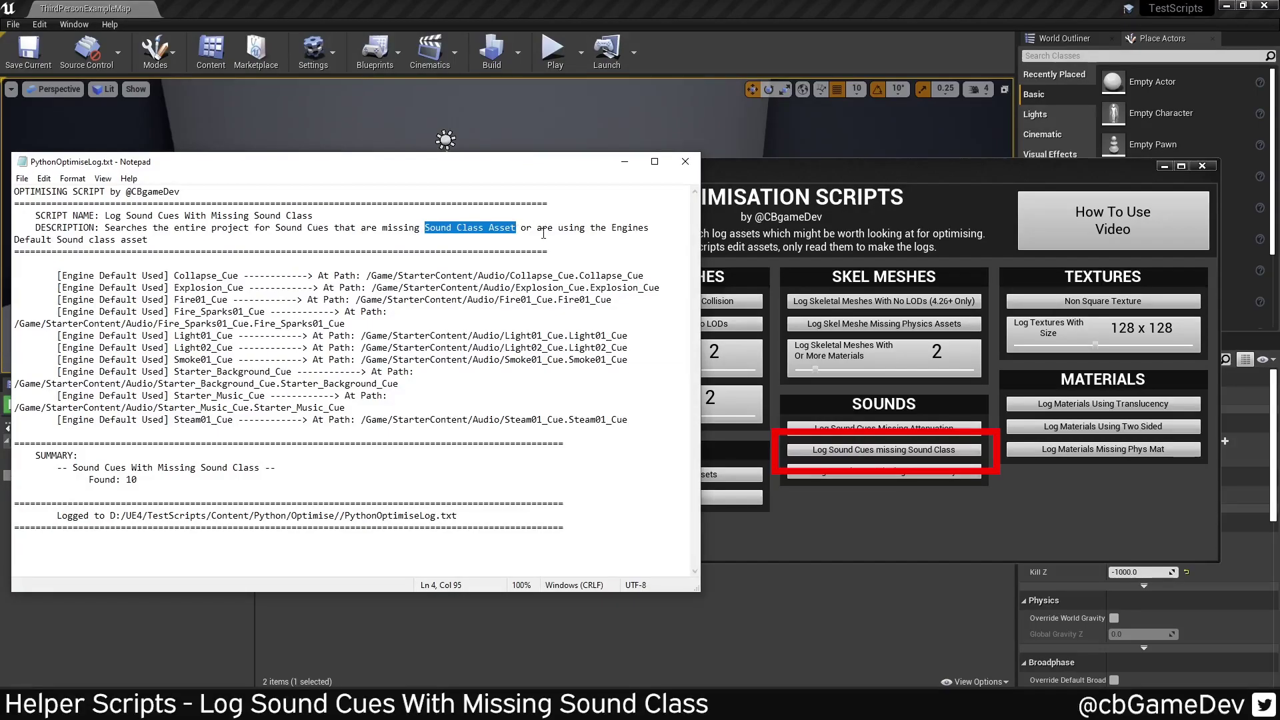
drag(611, 227, 671, 234)
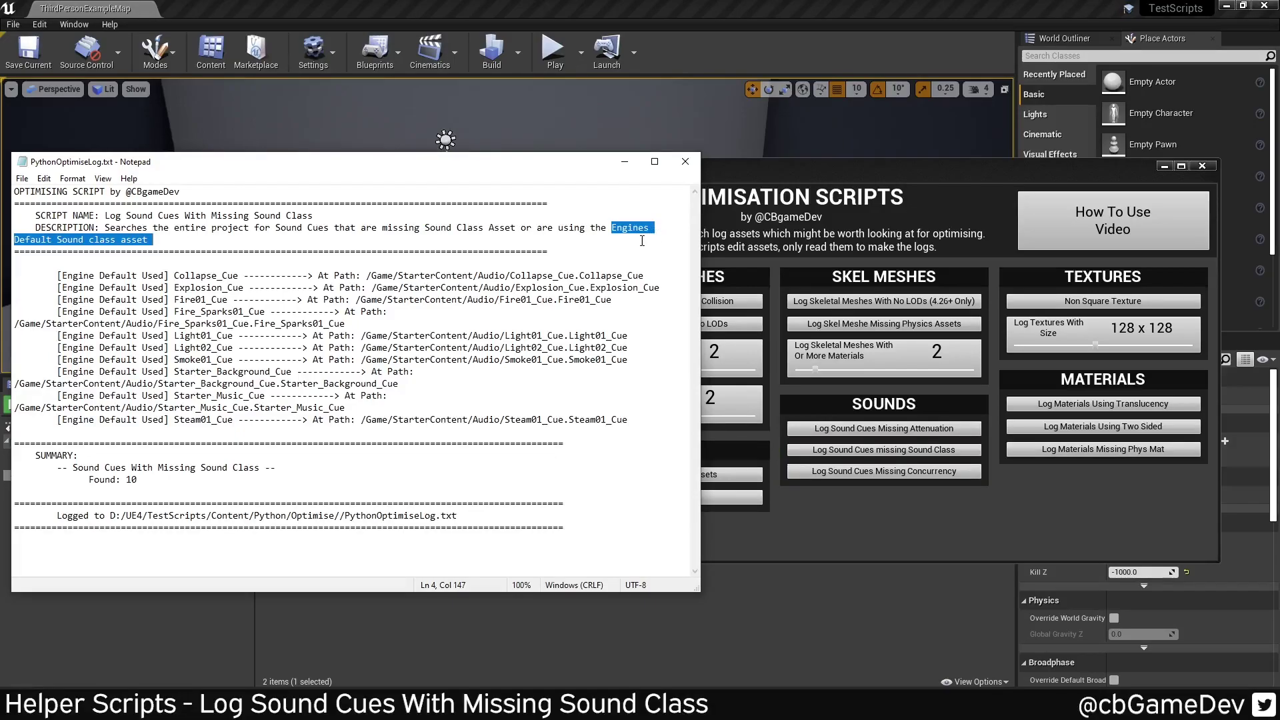
key(Right)
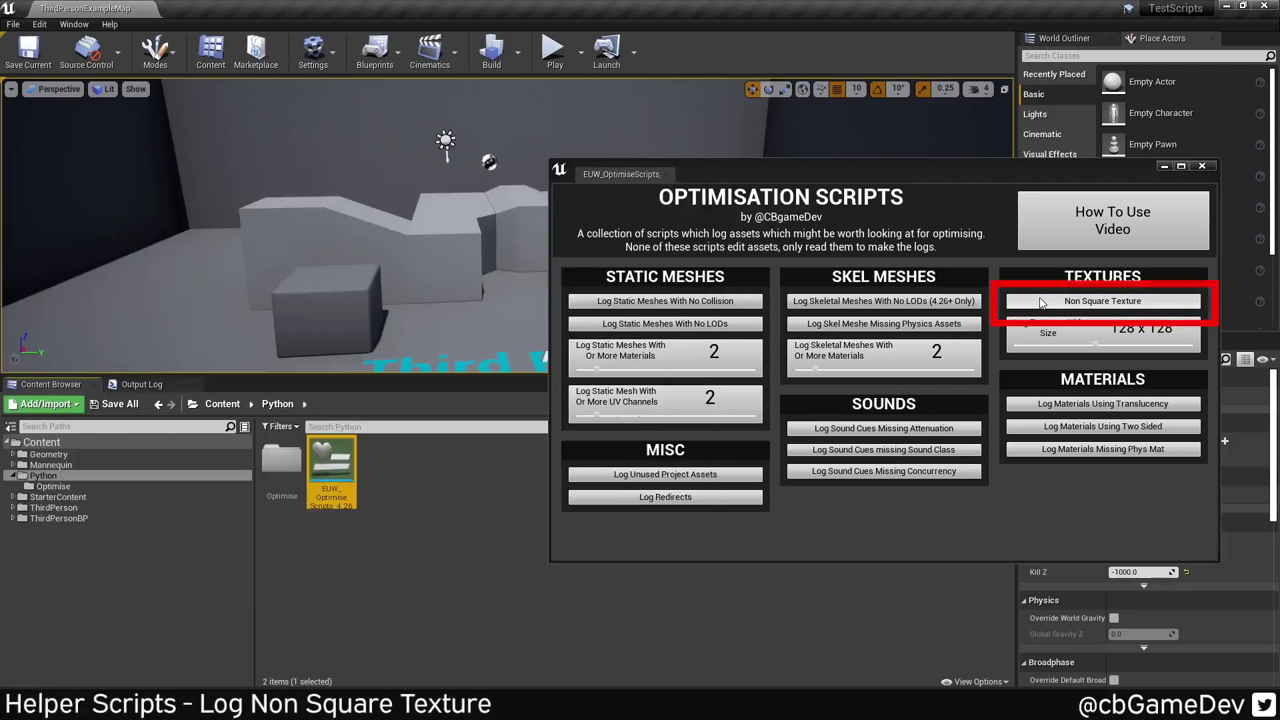
Log the non-square textures and the textures with a size of 128 x 128.
click(1039, 297)
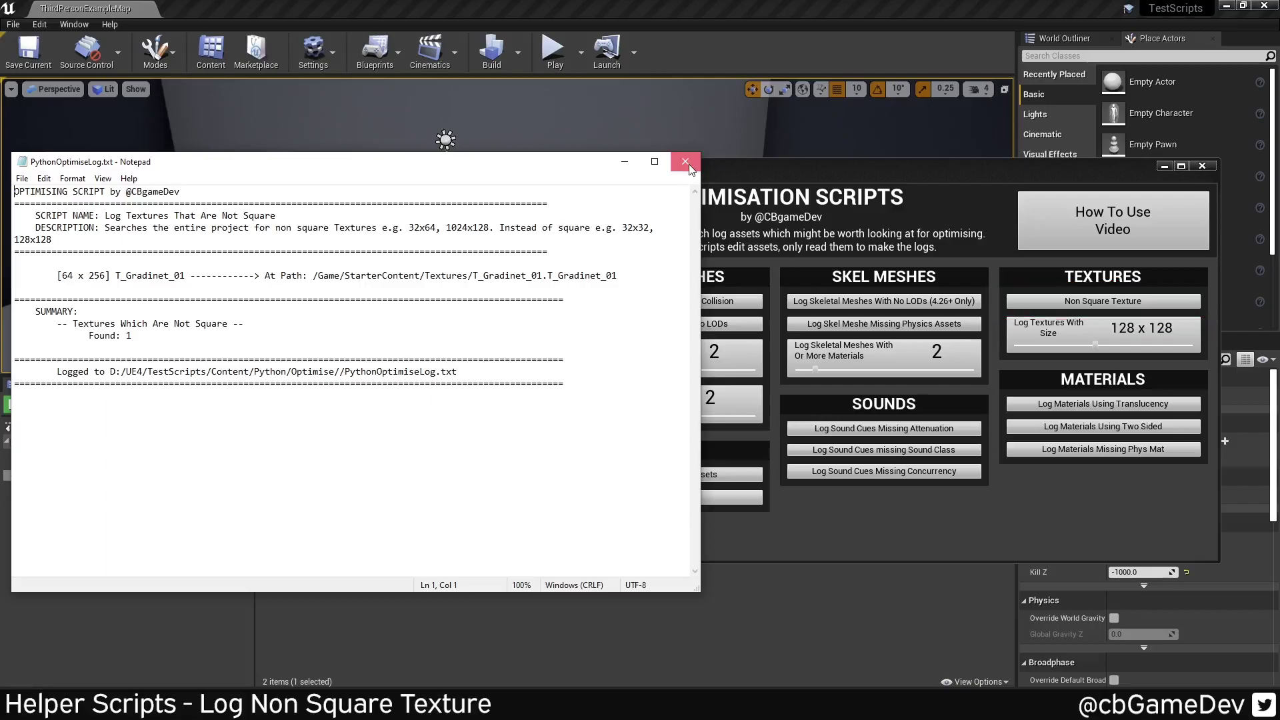
click(687, 162)
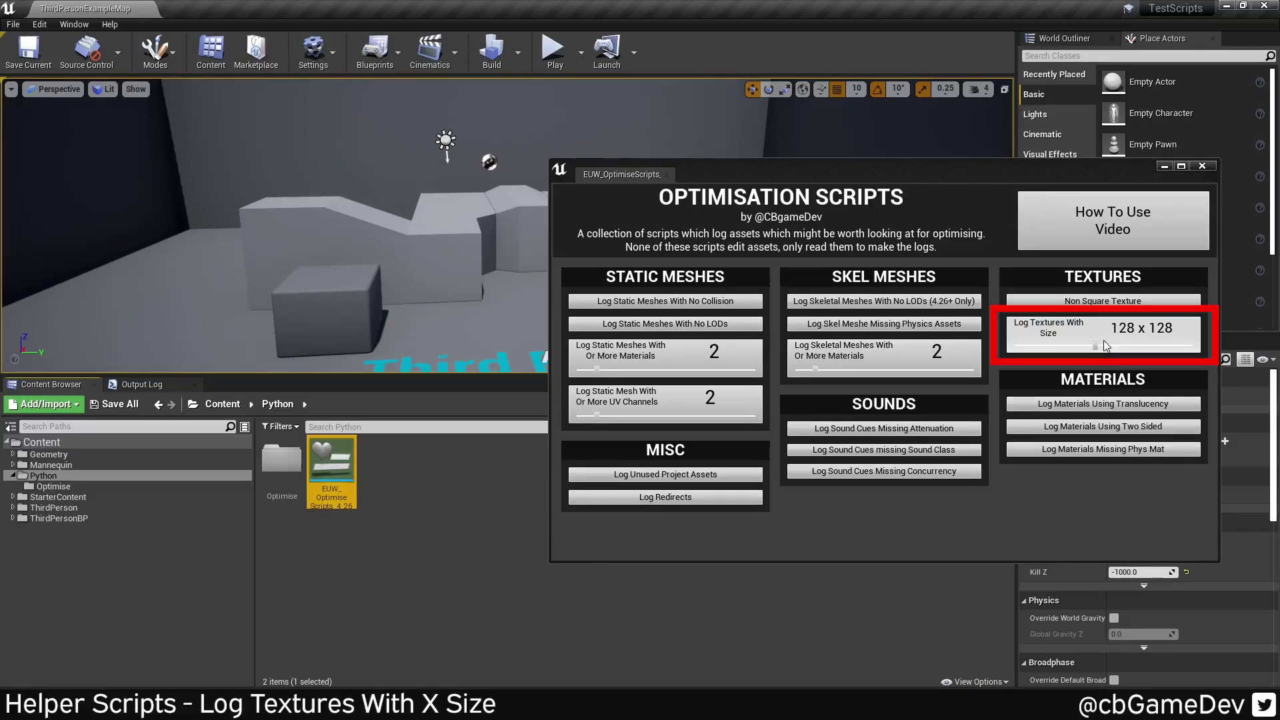
click(1133, 335)
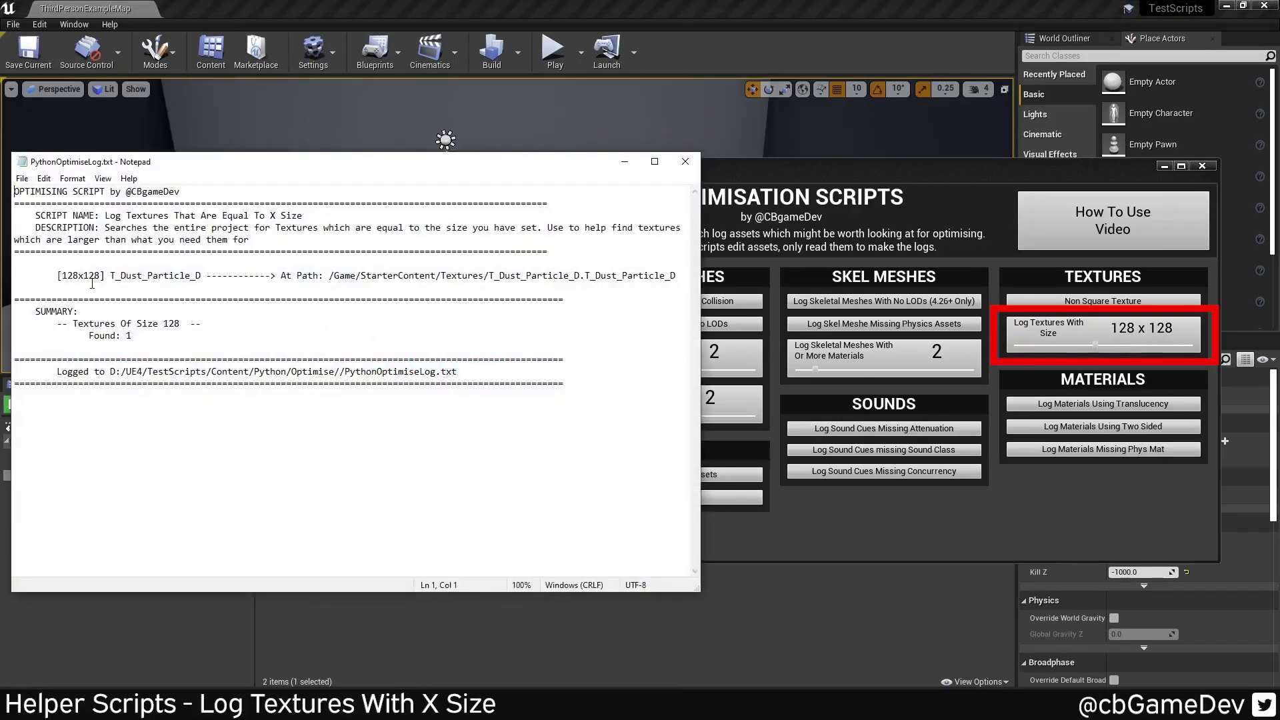
click(1104, 350)
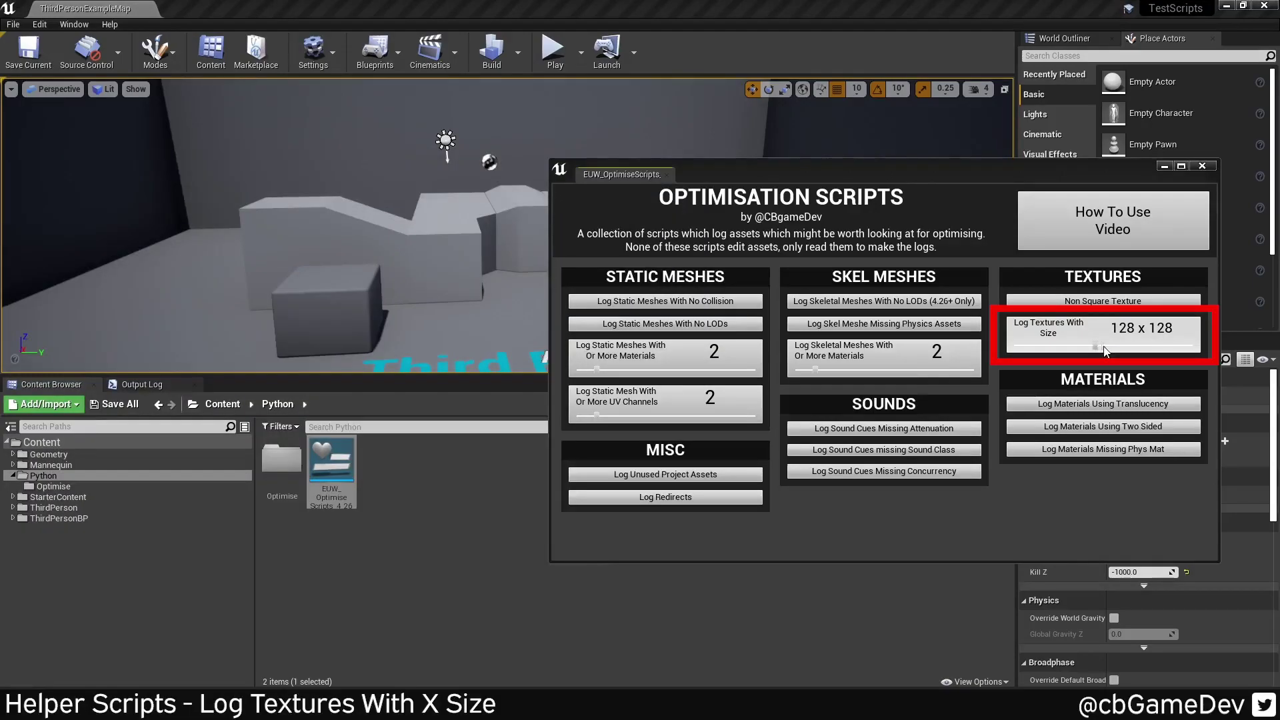
Set the texture size filter to 512 x 512 and log the textures of that size.
drag(1103, 350, 1134, 345)
click(1123, 333)
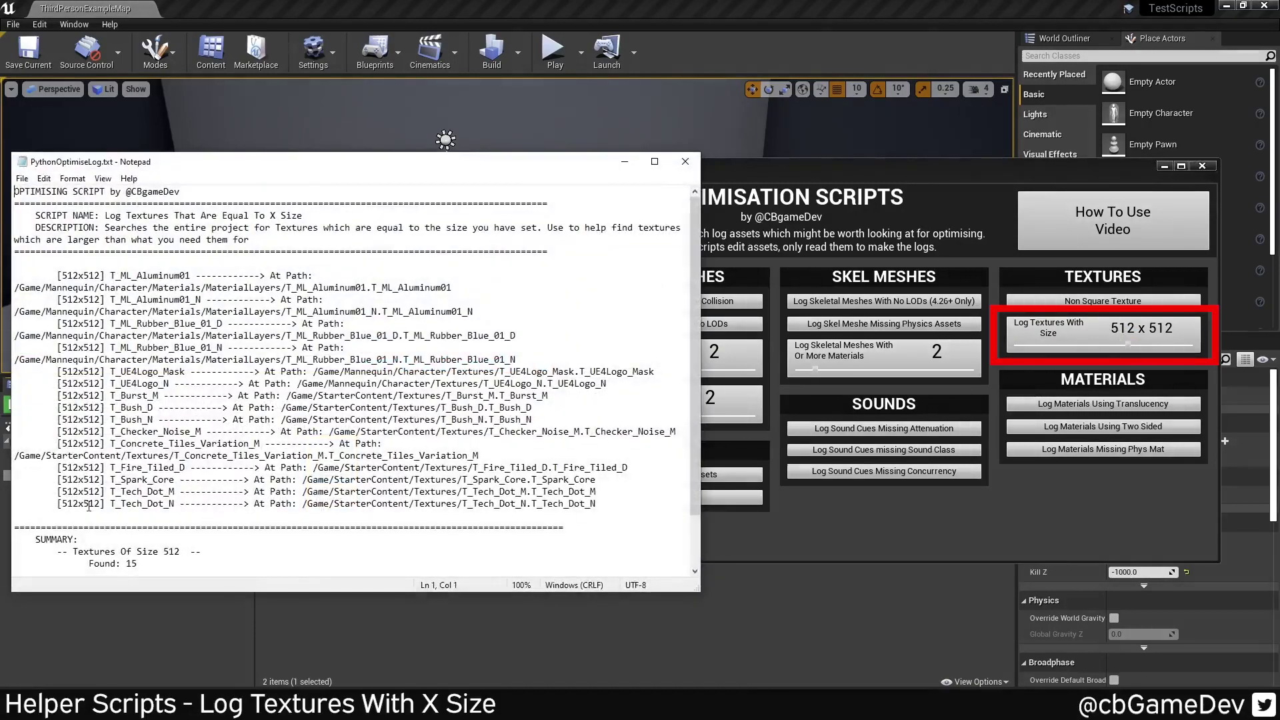
click(1133, 346)
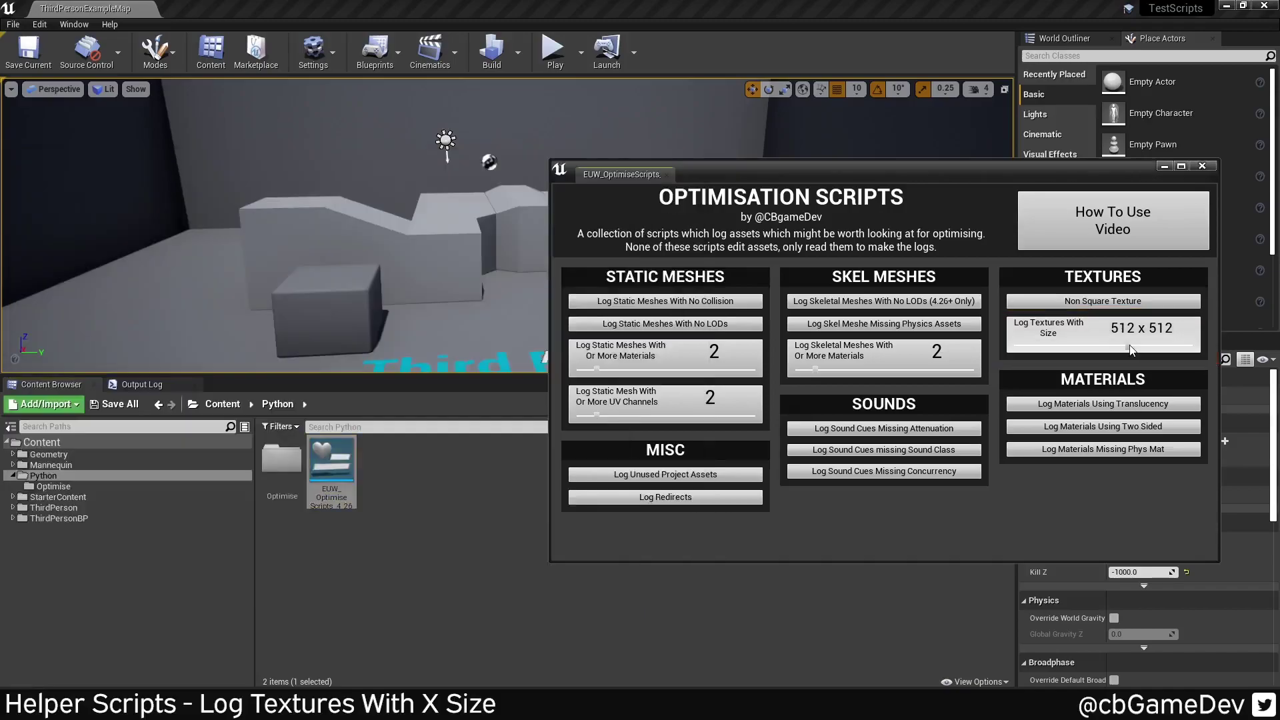
Set the texture size filter to 2048 x 2048, log the matching textures and read through the log to its summary.
drag(1132, 345, 1160, 346)
click(1127, 331)
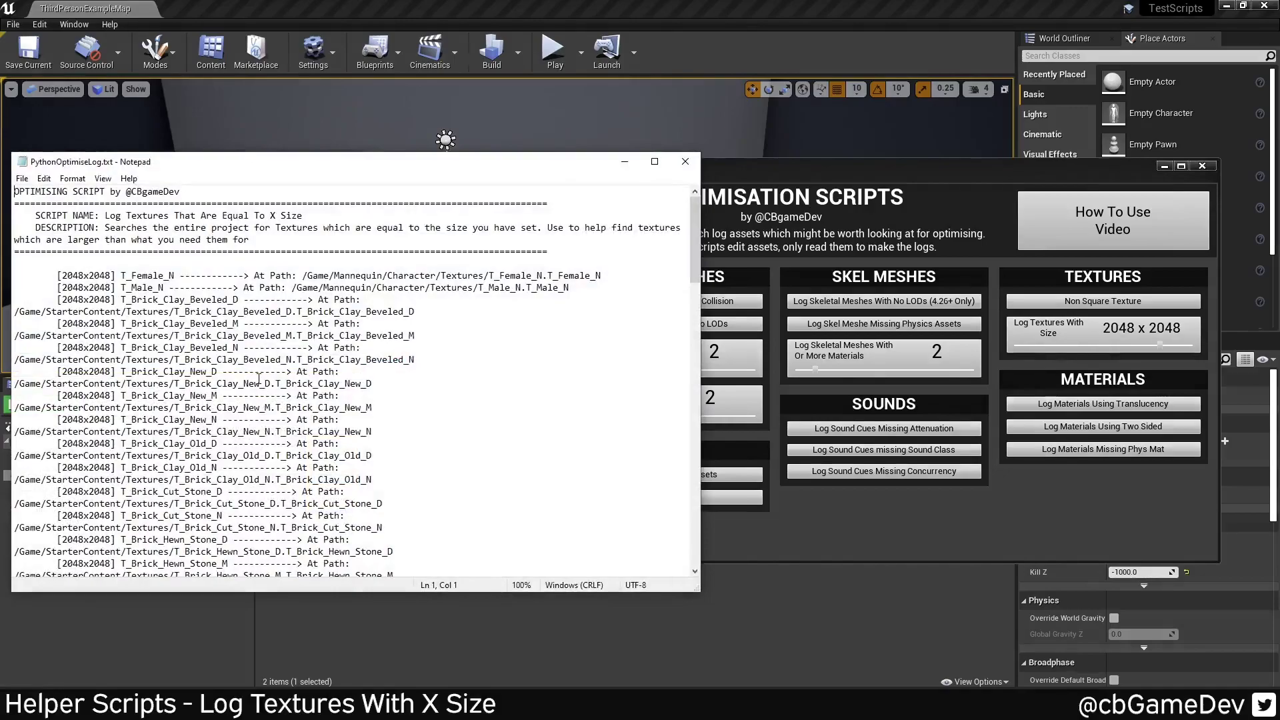
scroll(163, 341, down, 20)
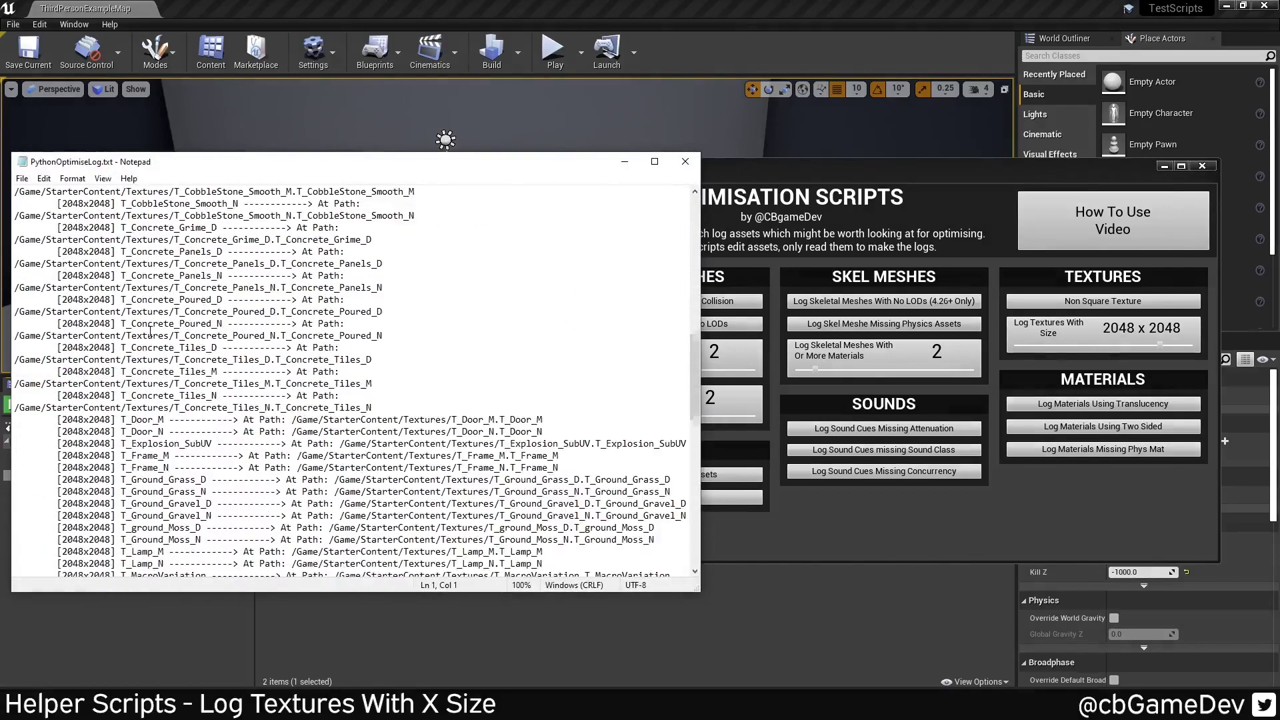
scroll(151, 332, down, 9)
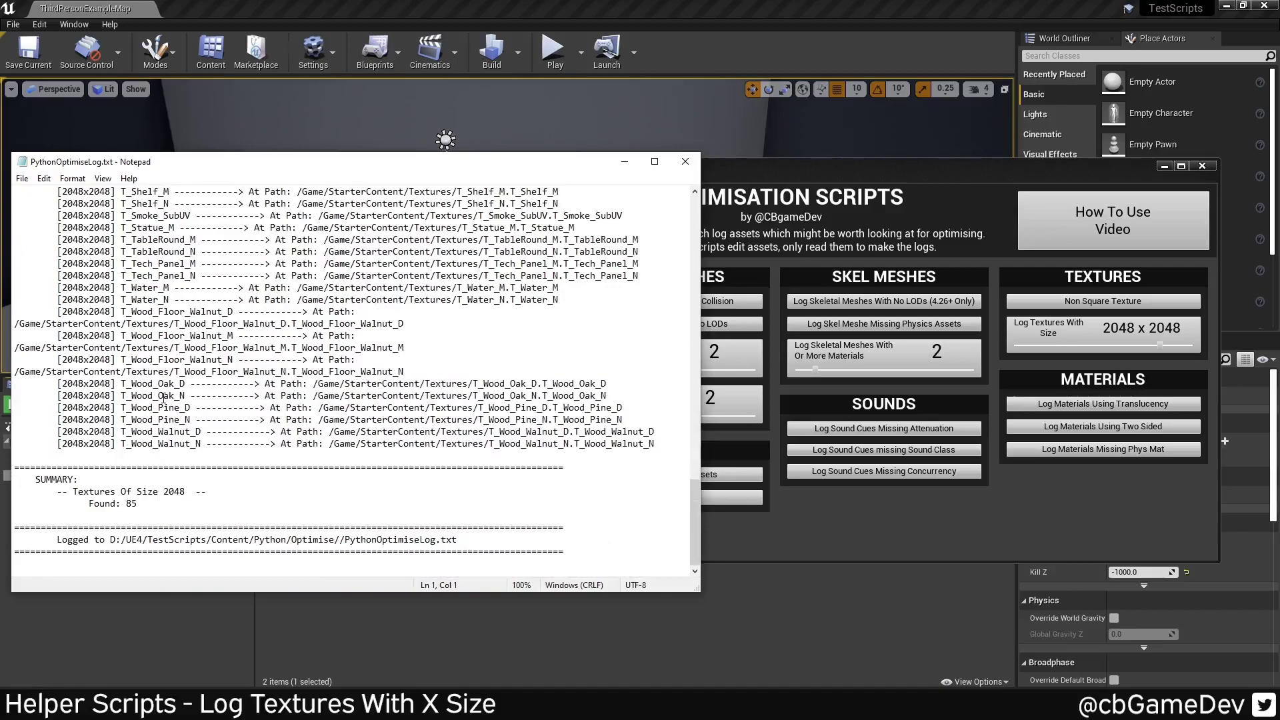
scroll(164, 398, up, 15)
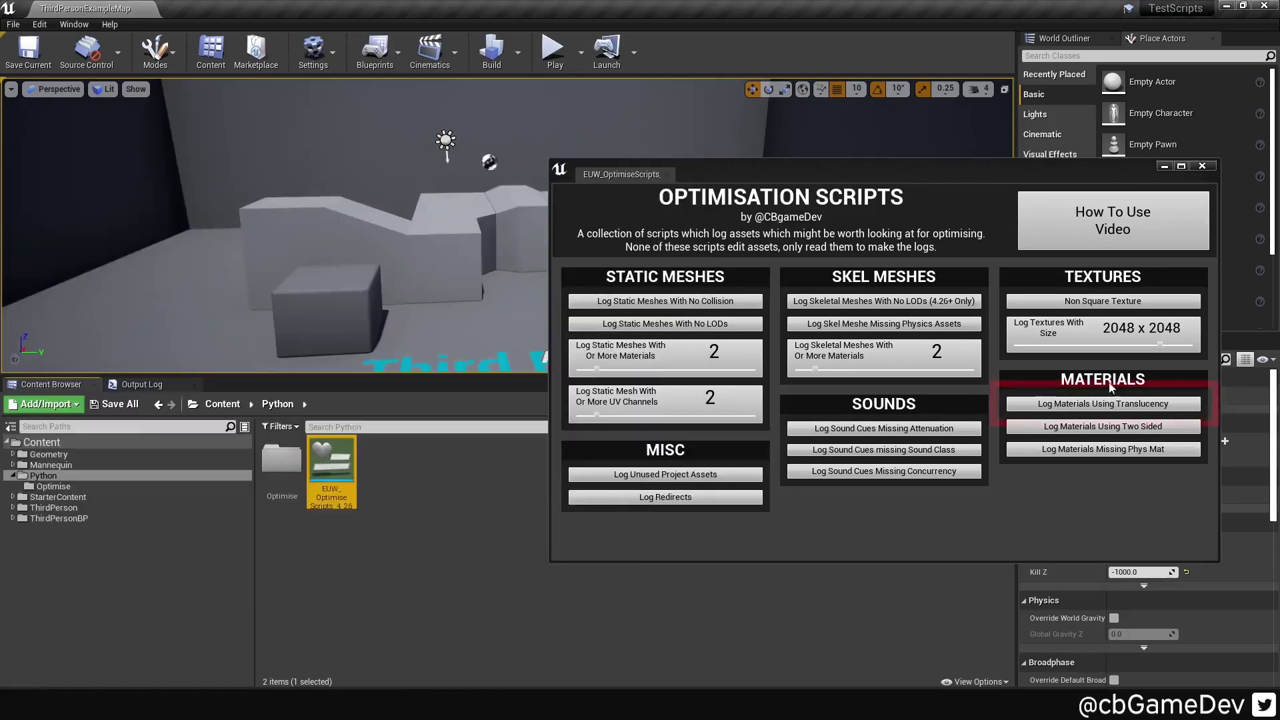
Log the materials using translucency and those using two sided, checking and closing each log.
click(1104, 404)
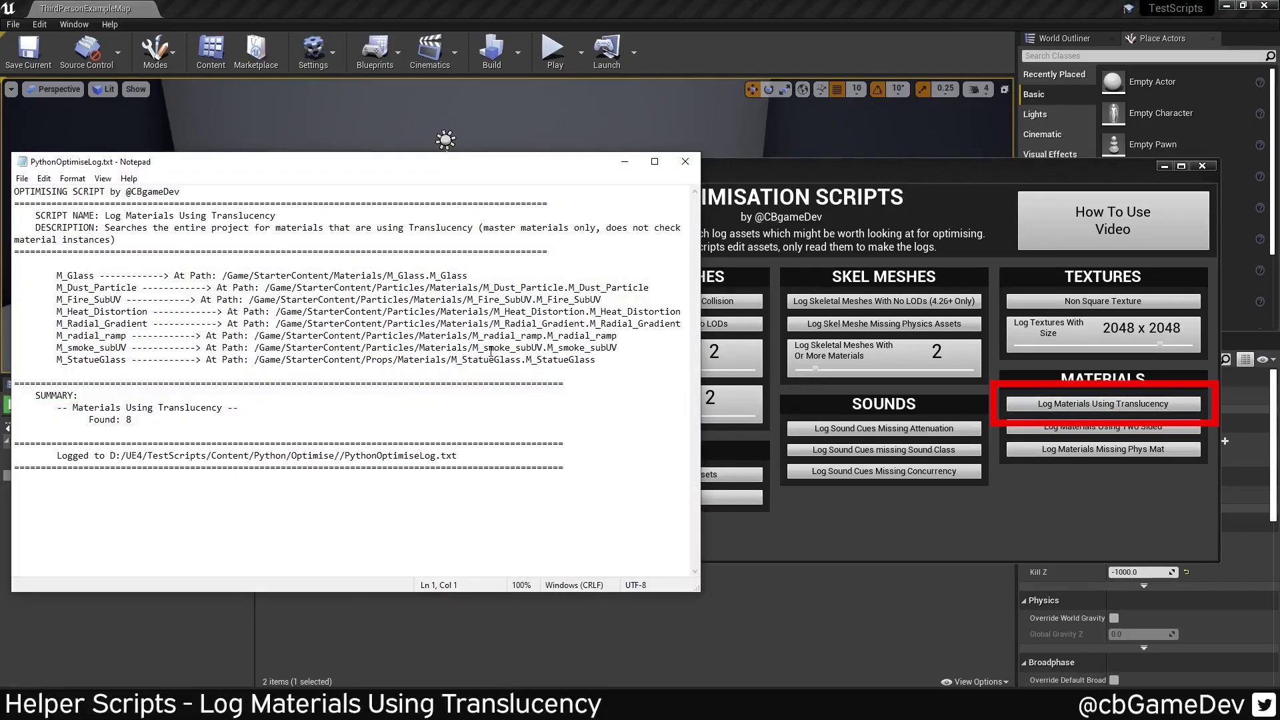
click(200, 287)
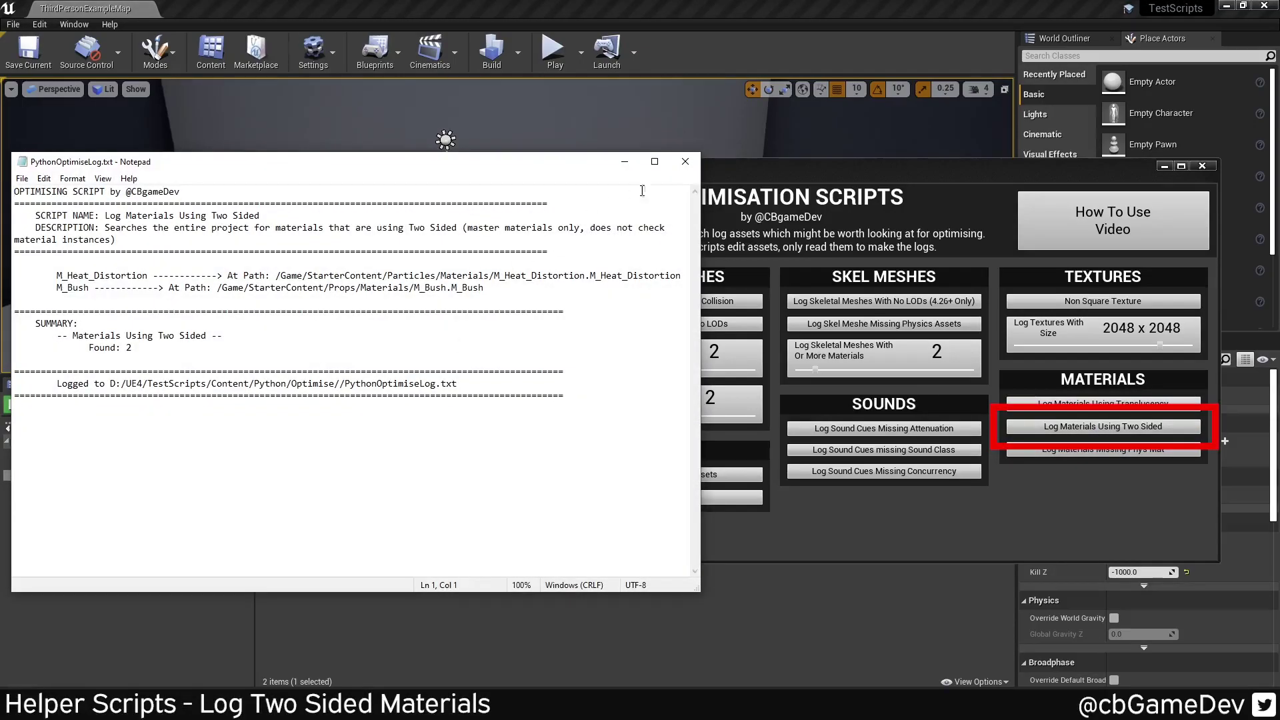
click(685, 161)
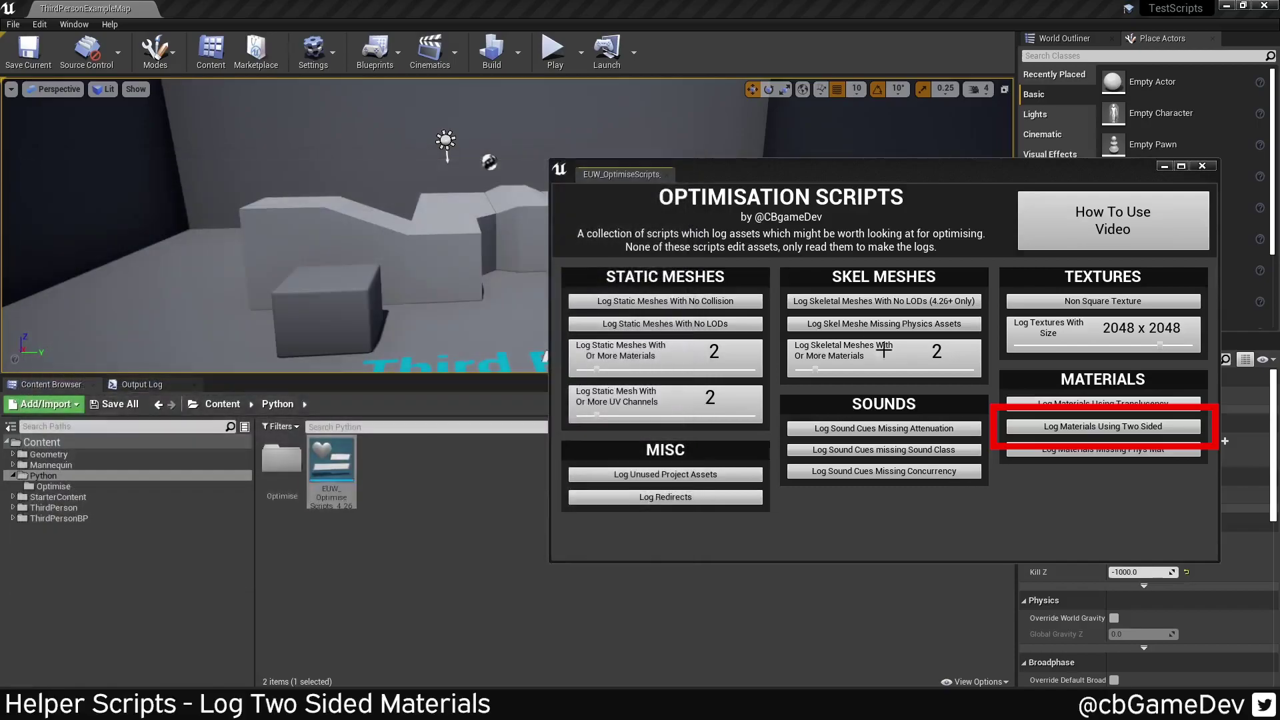
click(1044, 428)
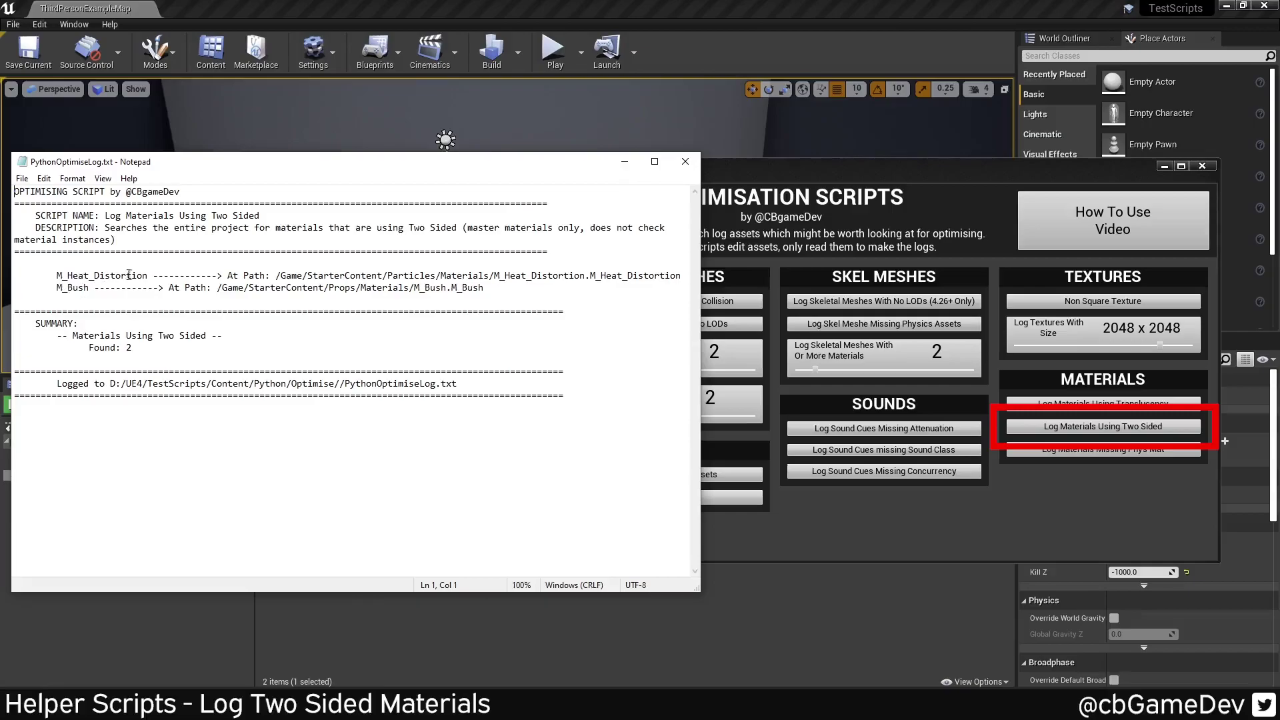
click(685, 161)
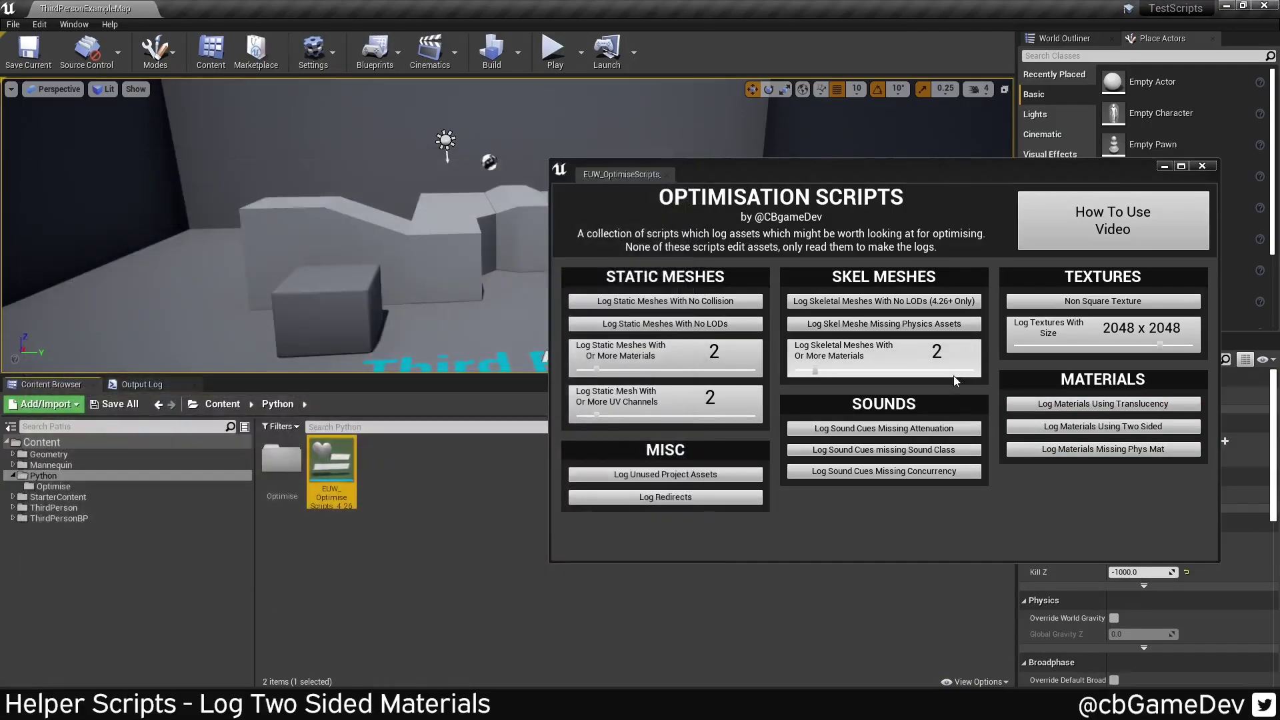
Log the materials missing physical materials and review the log, highlighting the M_Basic_Floor entry and the M_Brick_Clay_Old and M_Brick_Cut_Stone lines.
click(1048, 454)
scroll(139, 327, down, 20)
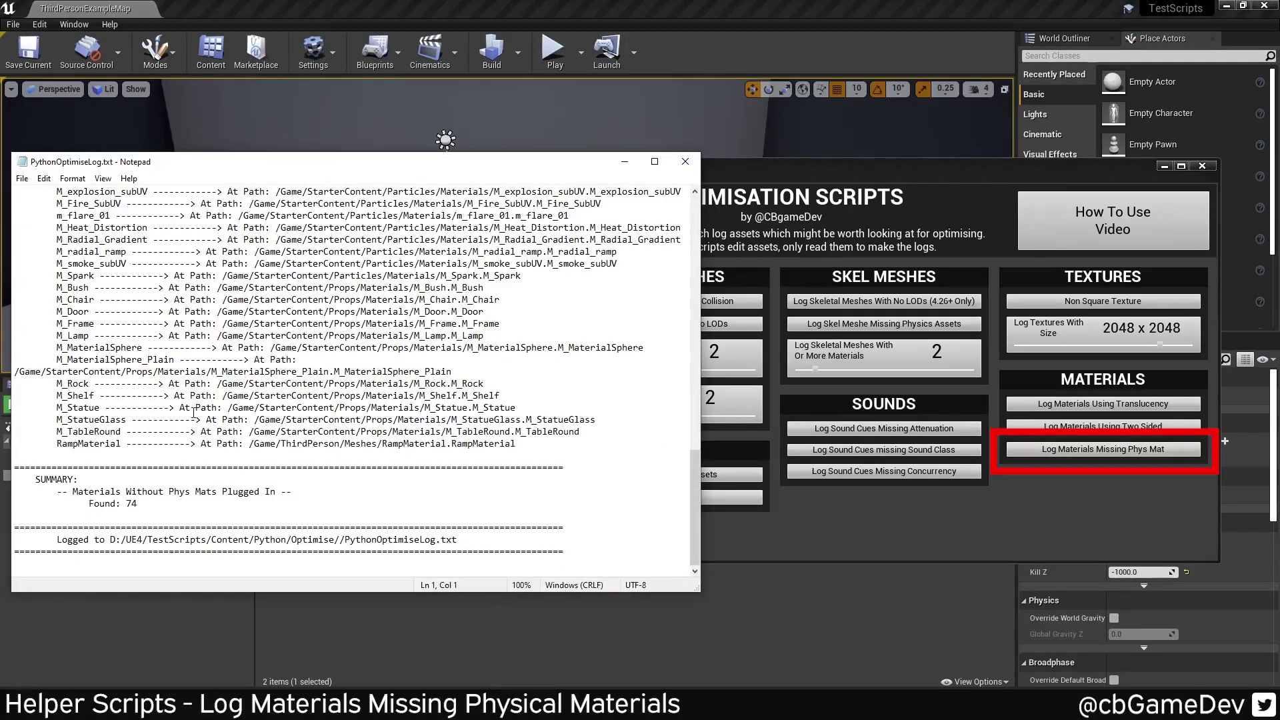
scroll(166, 416, up, 20)
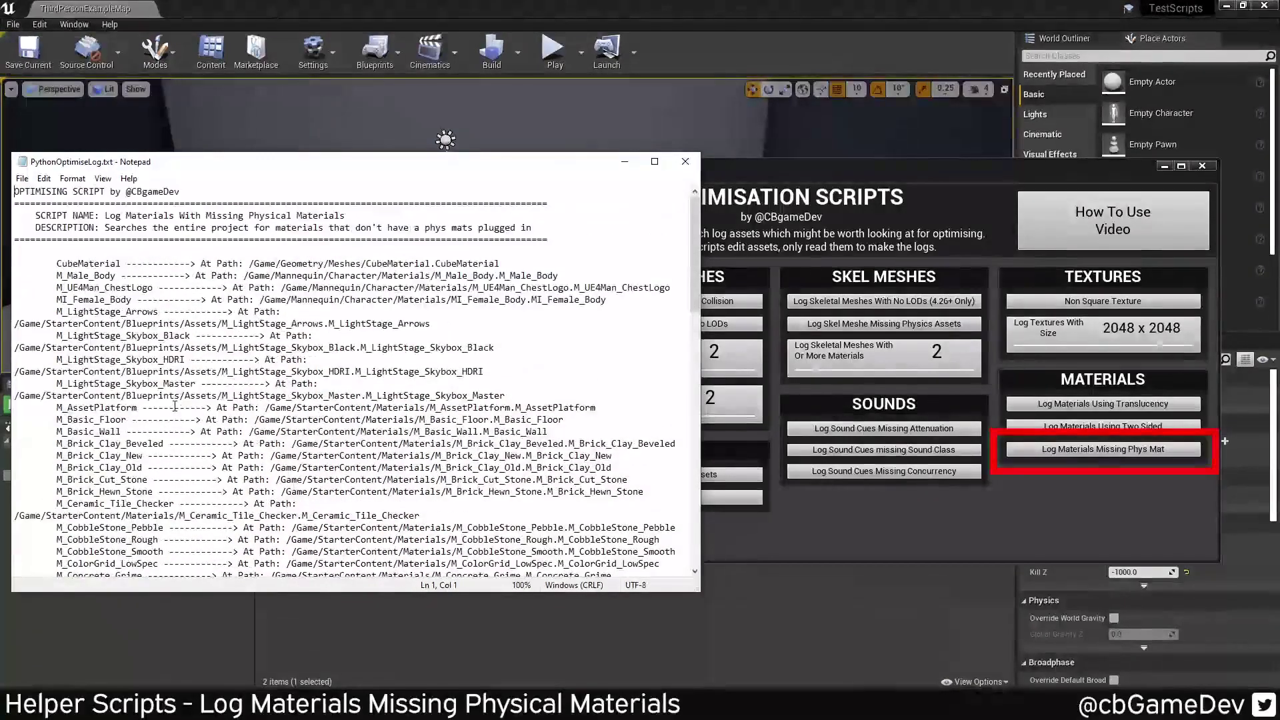
scroll(175, 407, down, 1)
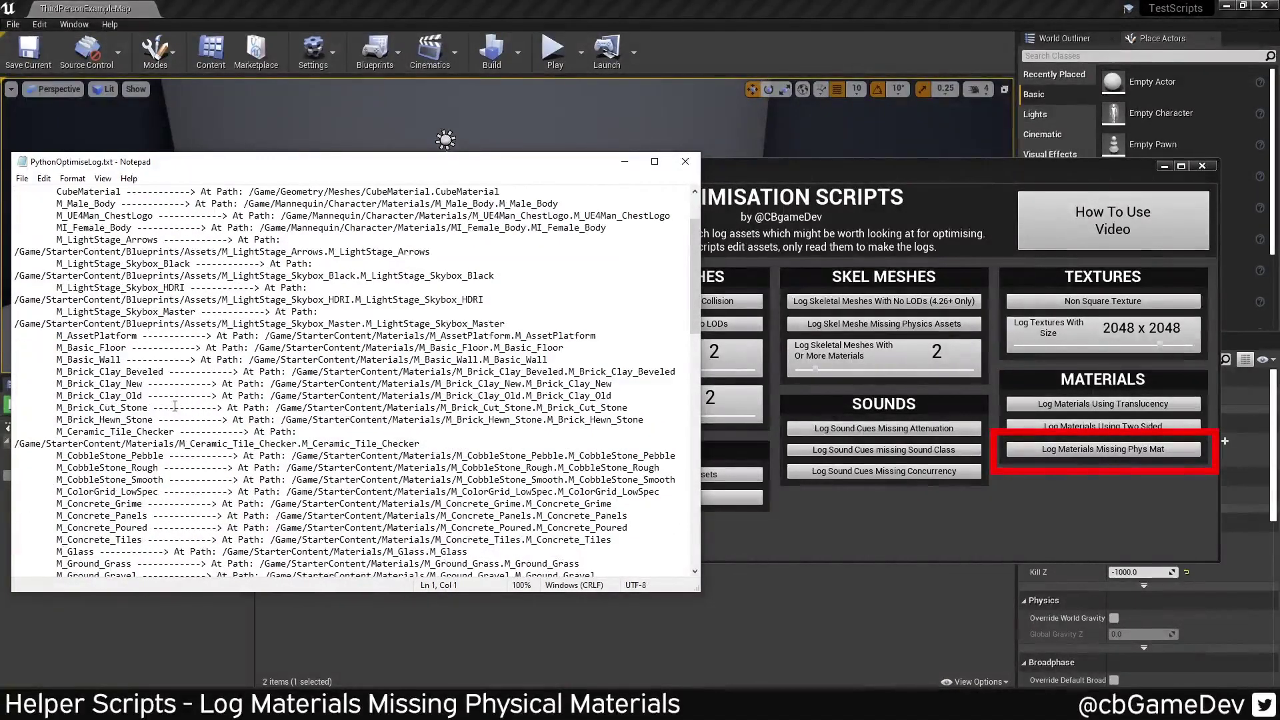
drag(53, 347, 578, 352)
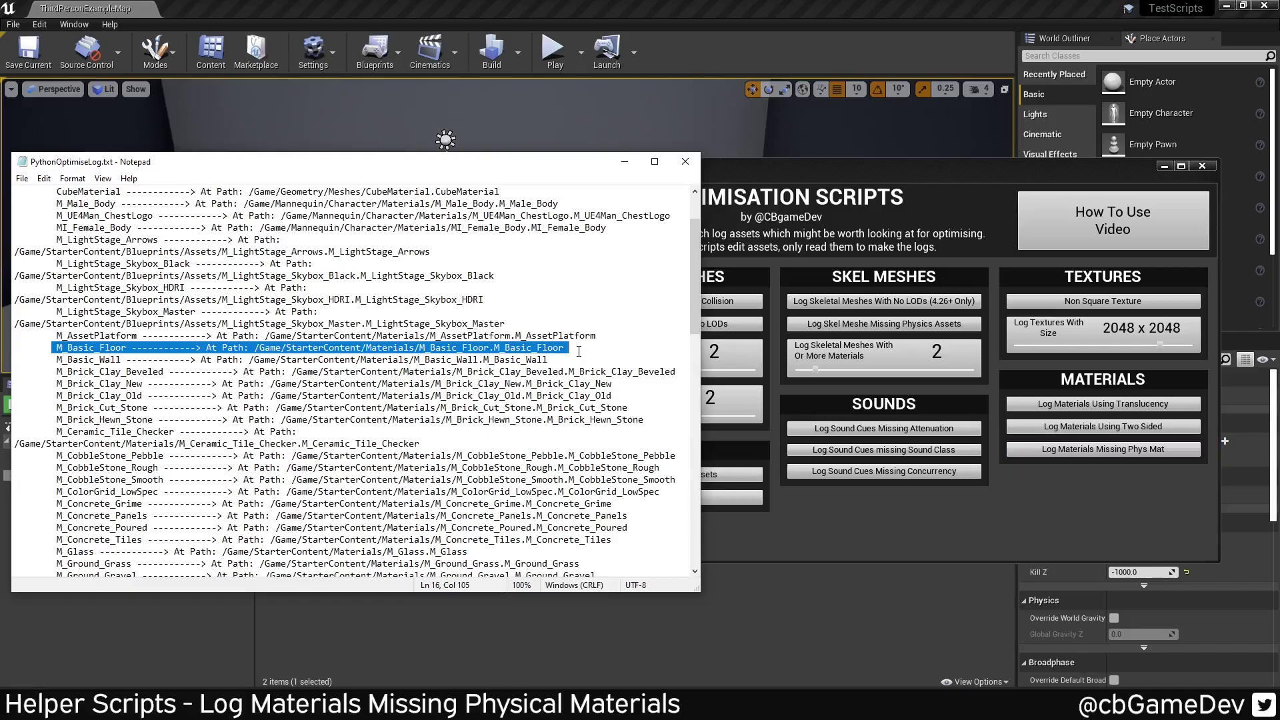
drag(156, 467, 20, 455)
drag(47, 396, 207, 407)
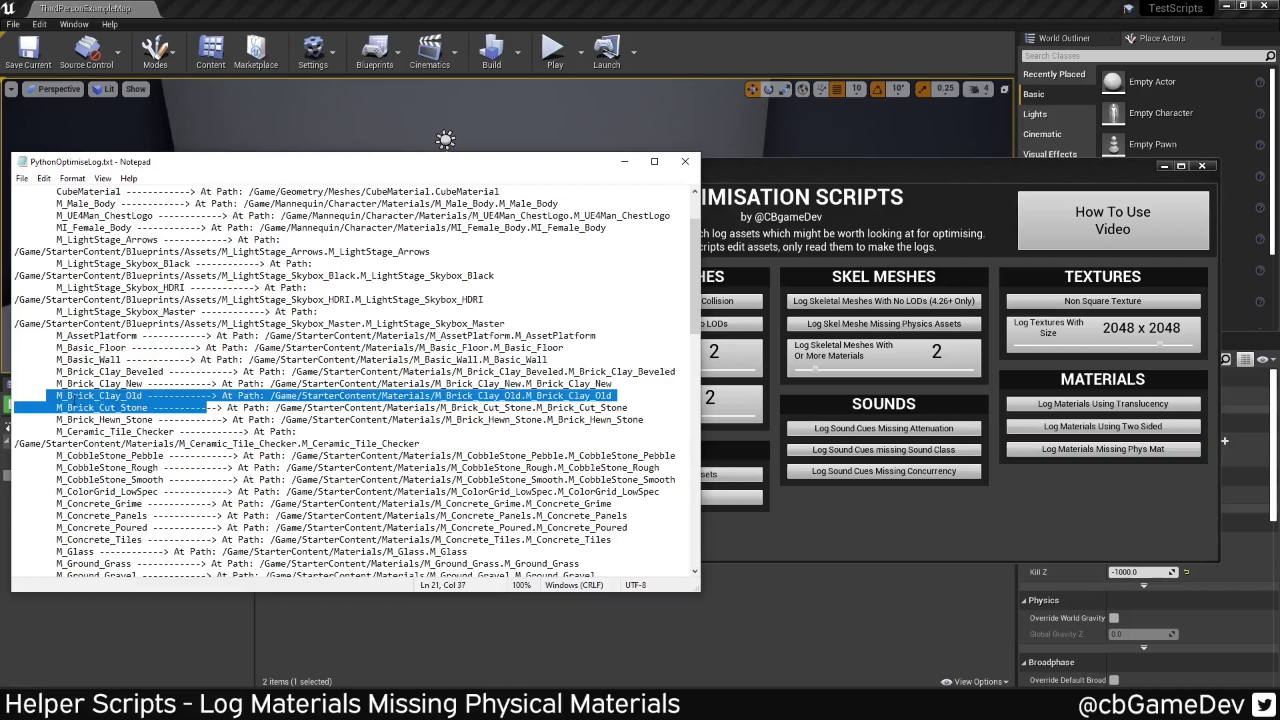